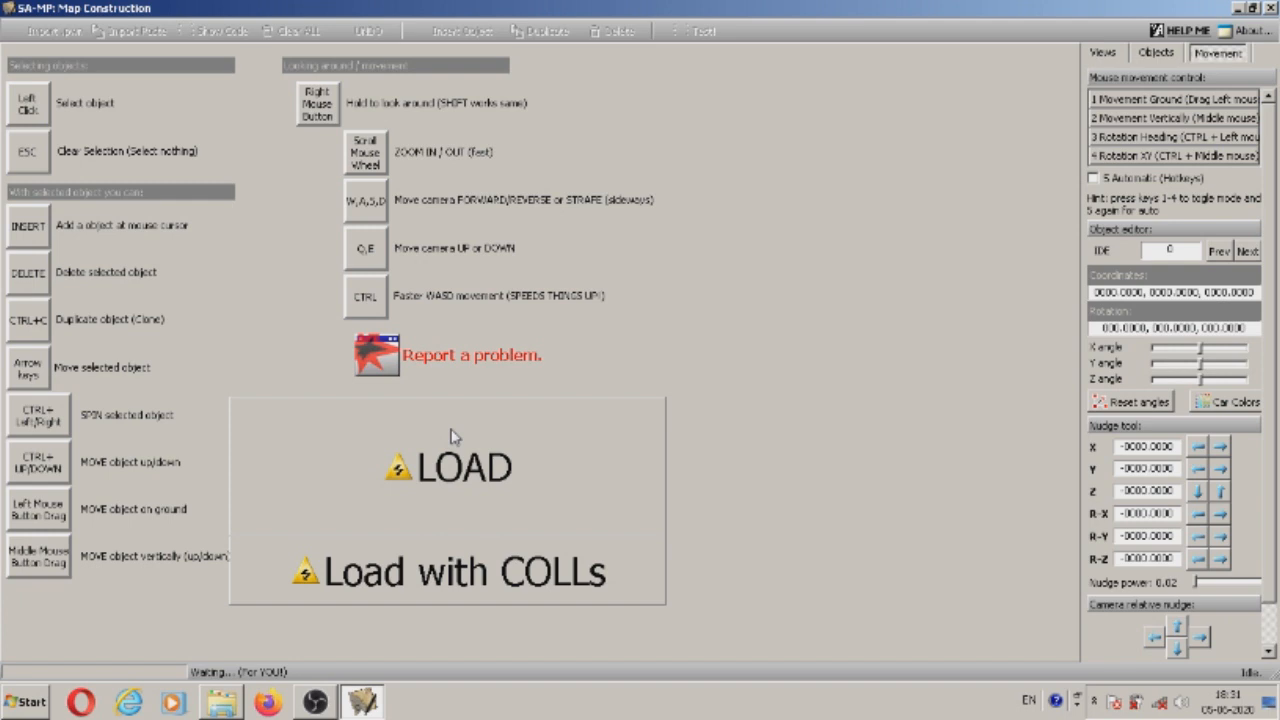
Load the map without collisions and look over the fenced desert military base and its surroundings.
click(450, 436)
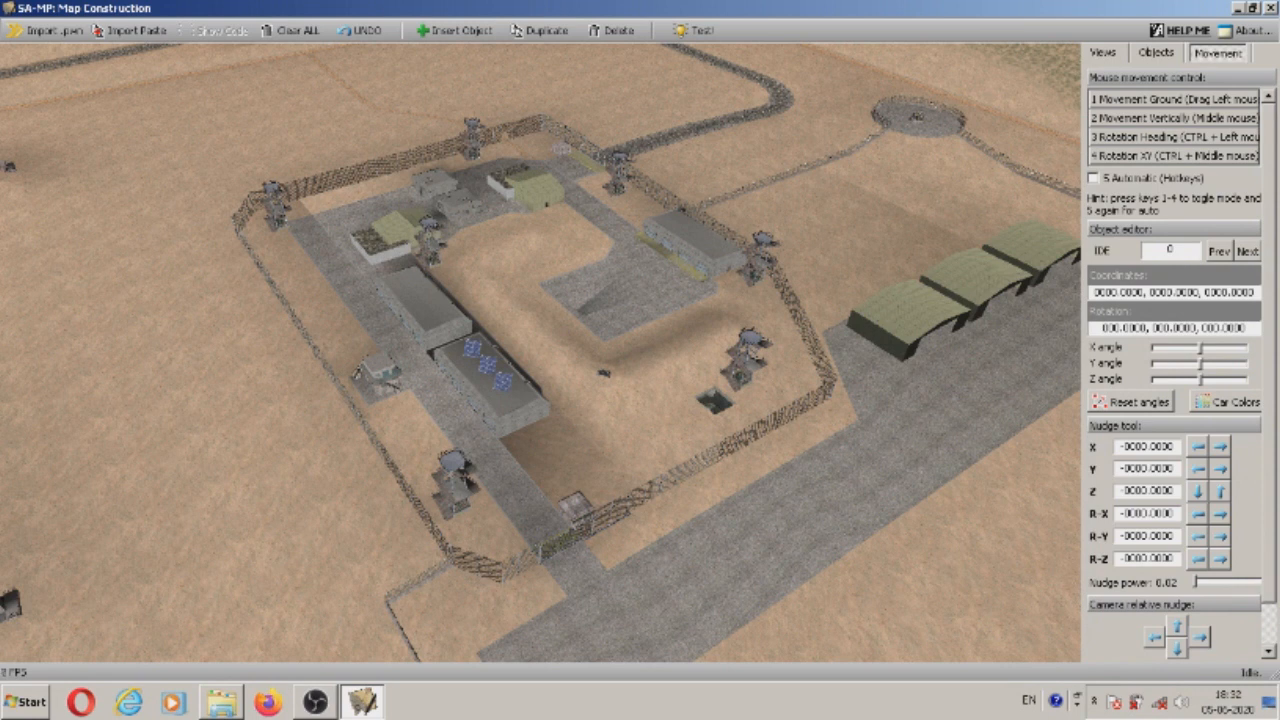
right_drag(540, 352, 517, 117)
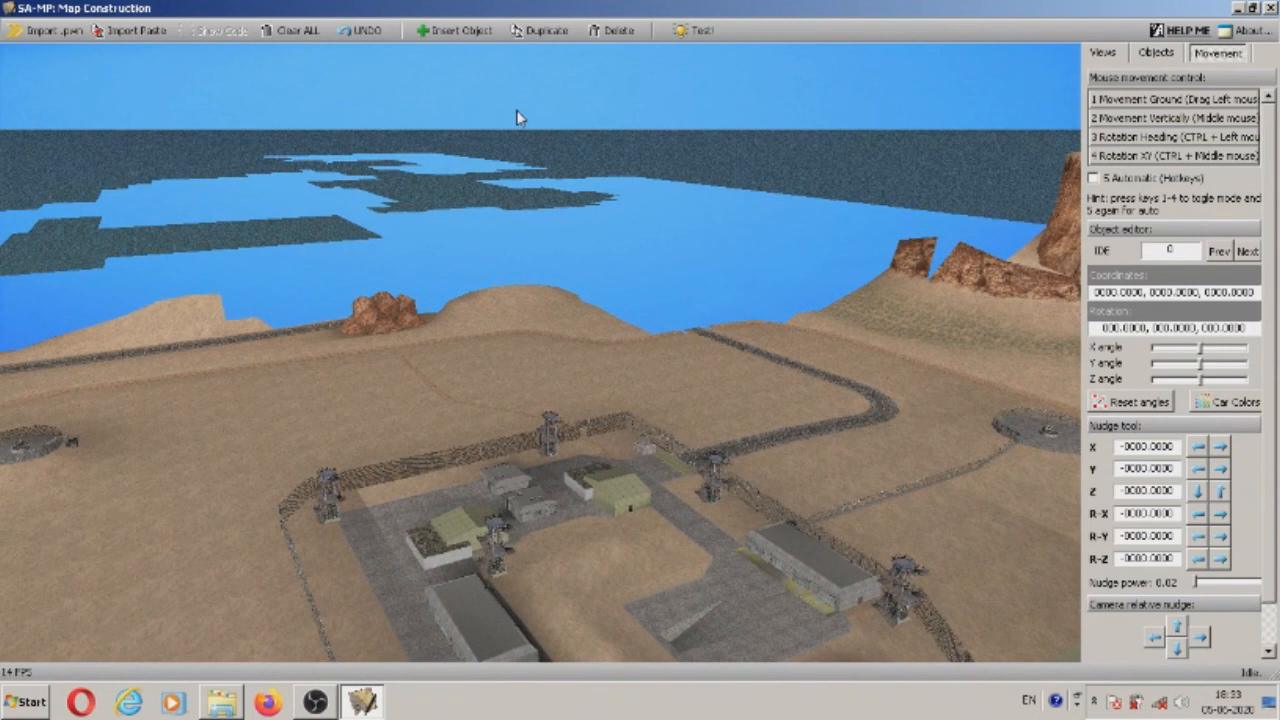
right_drag(520, 115, 740, 55)
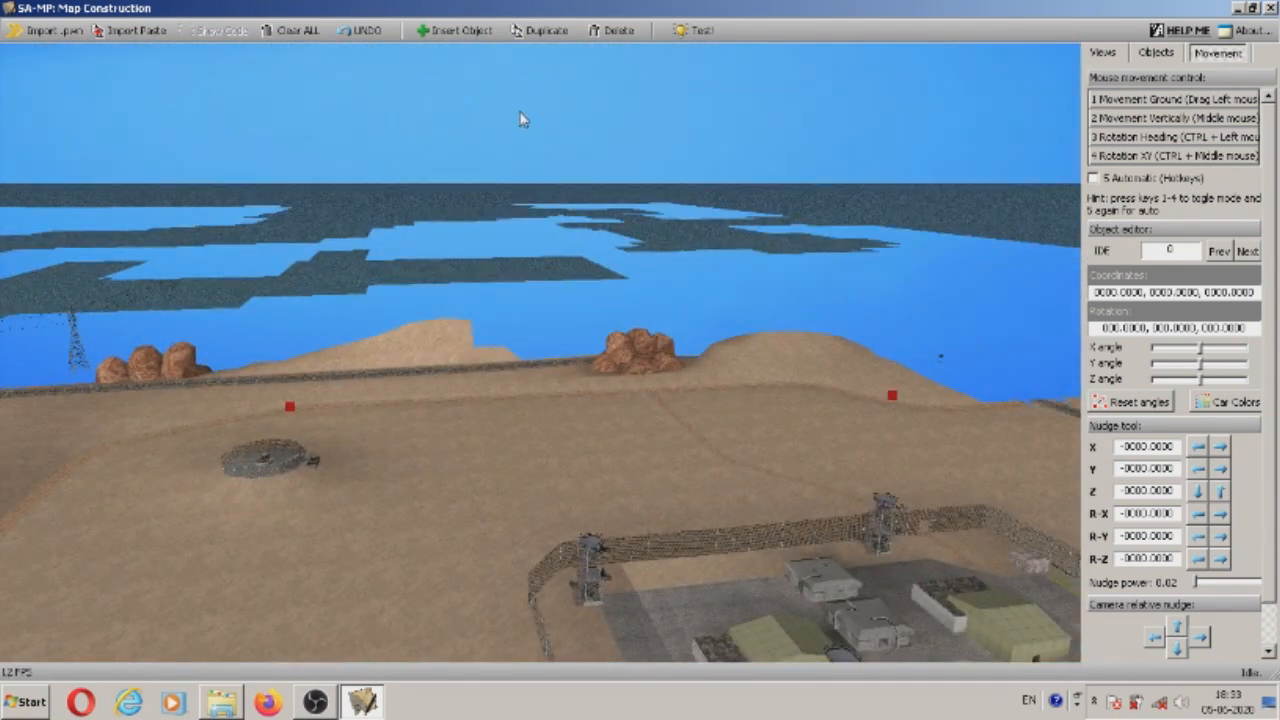
right_drag(579, 113, 840, 50)
right_drag(655, 451, 704, 520)
key(w)
key(w)
key(s)
right_drag(1044, 394, 1000, 380)
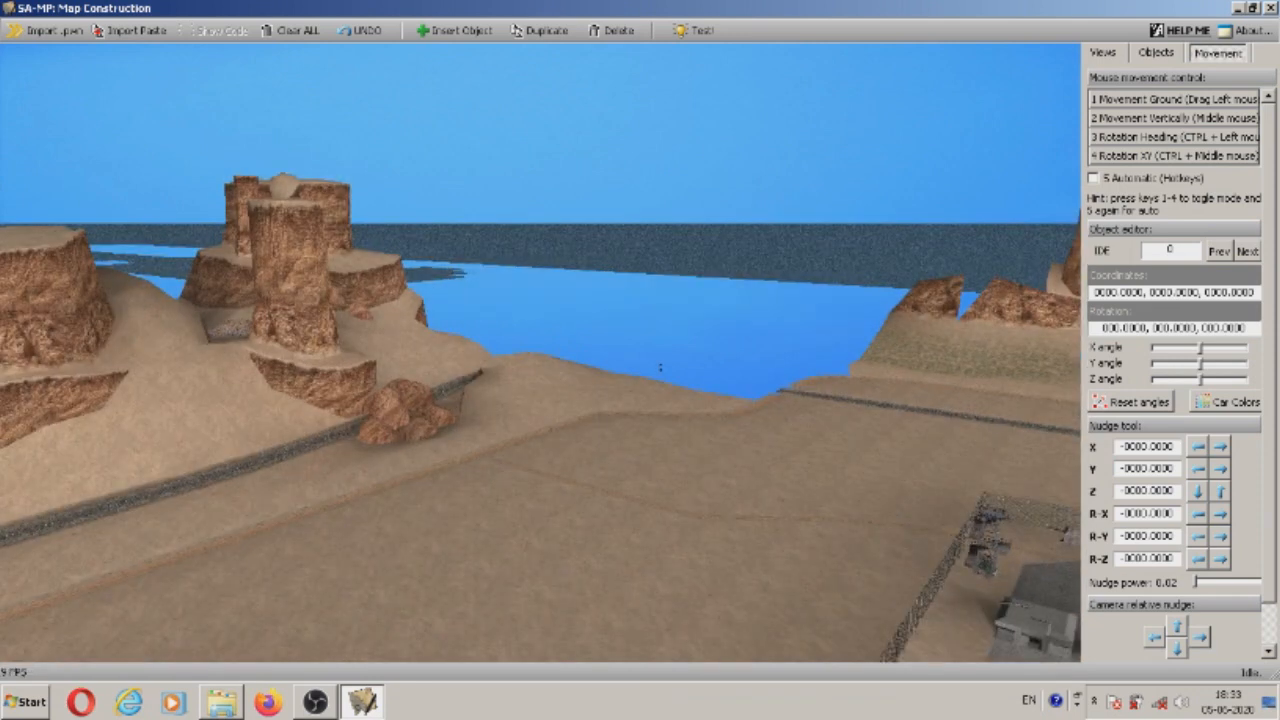
Examine the rocky hills and the plateau with the radio mast and boulders beside the road.
key(w)
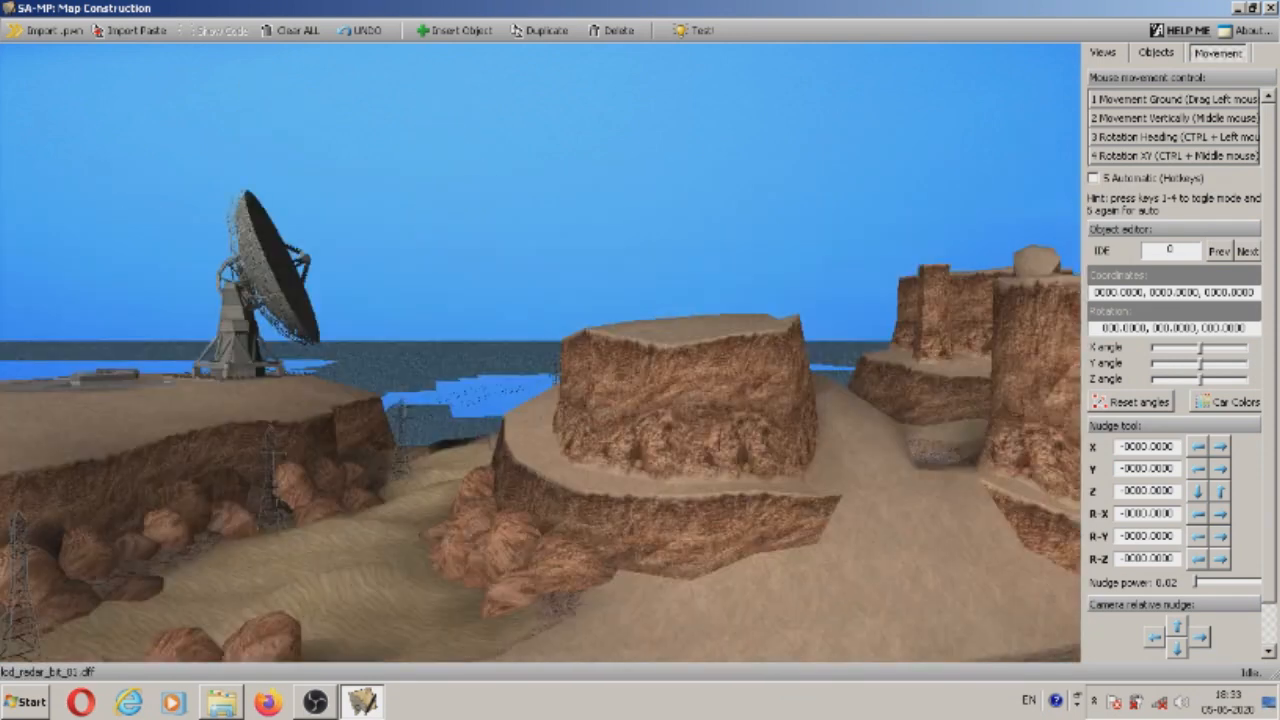
key(s)
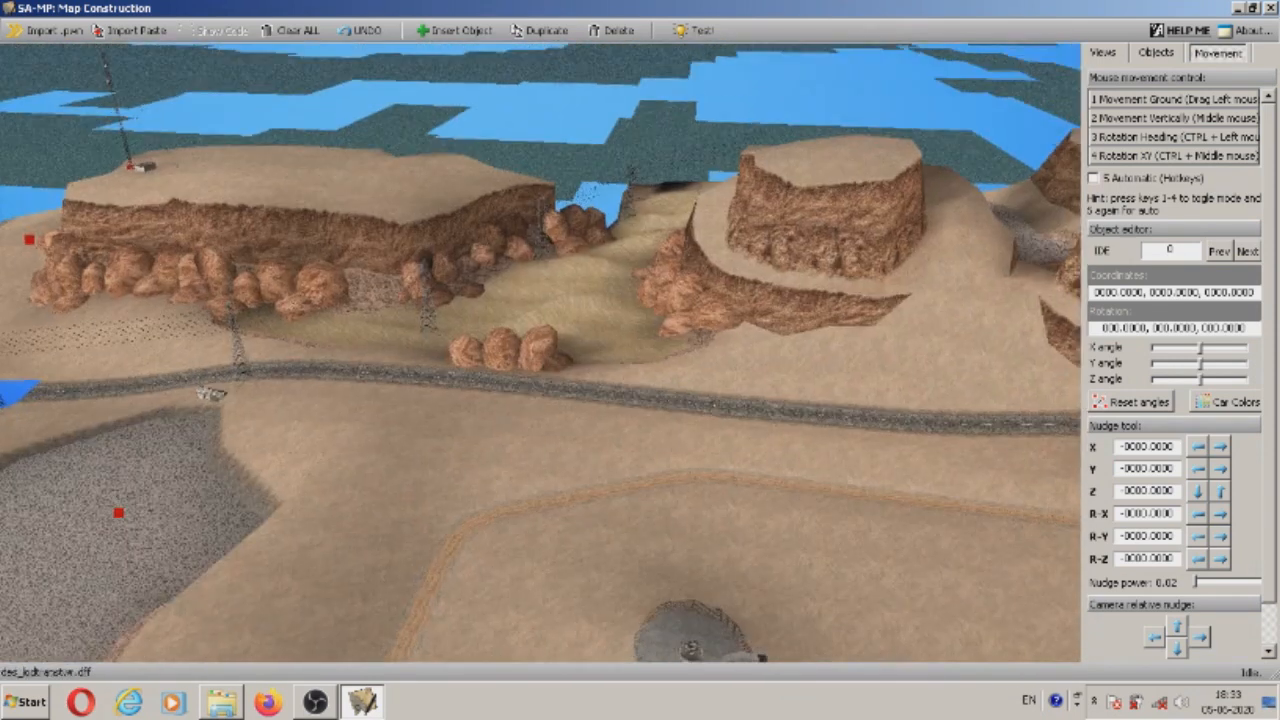
key(w)
key(w)
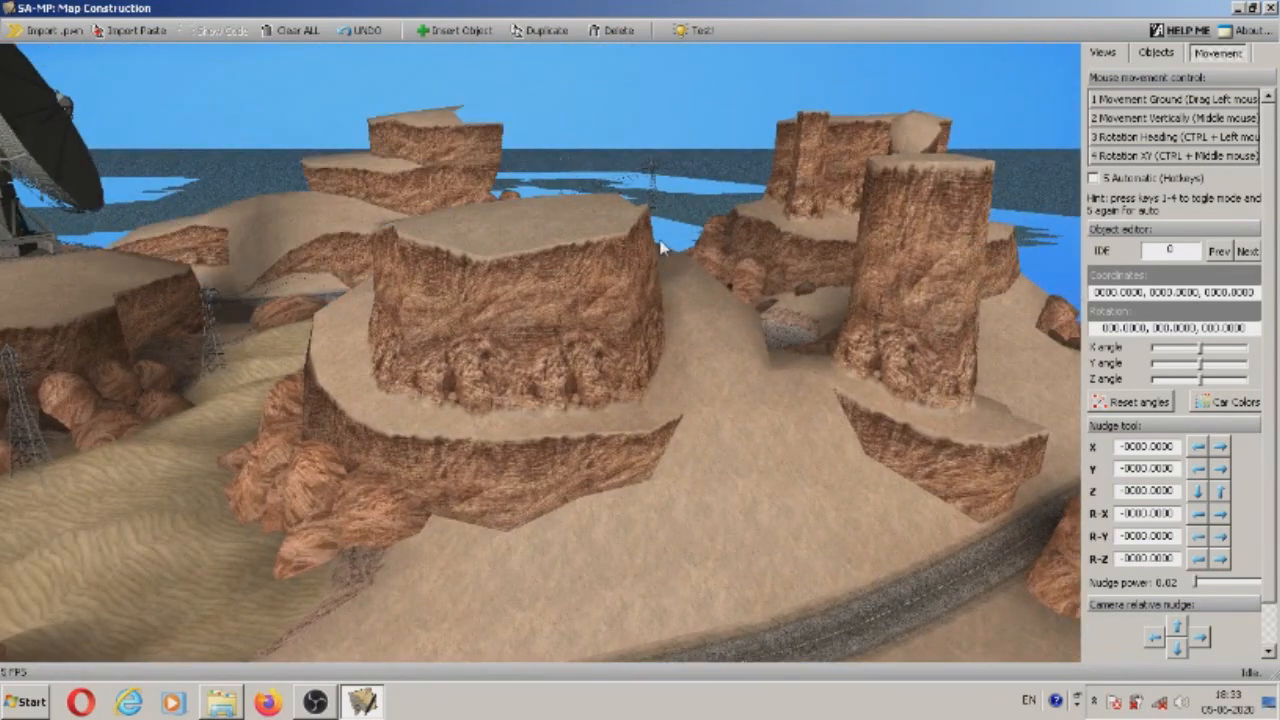
right_drag(632, 250, 130, 240)
key(w)
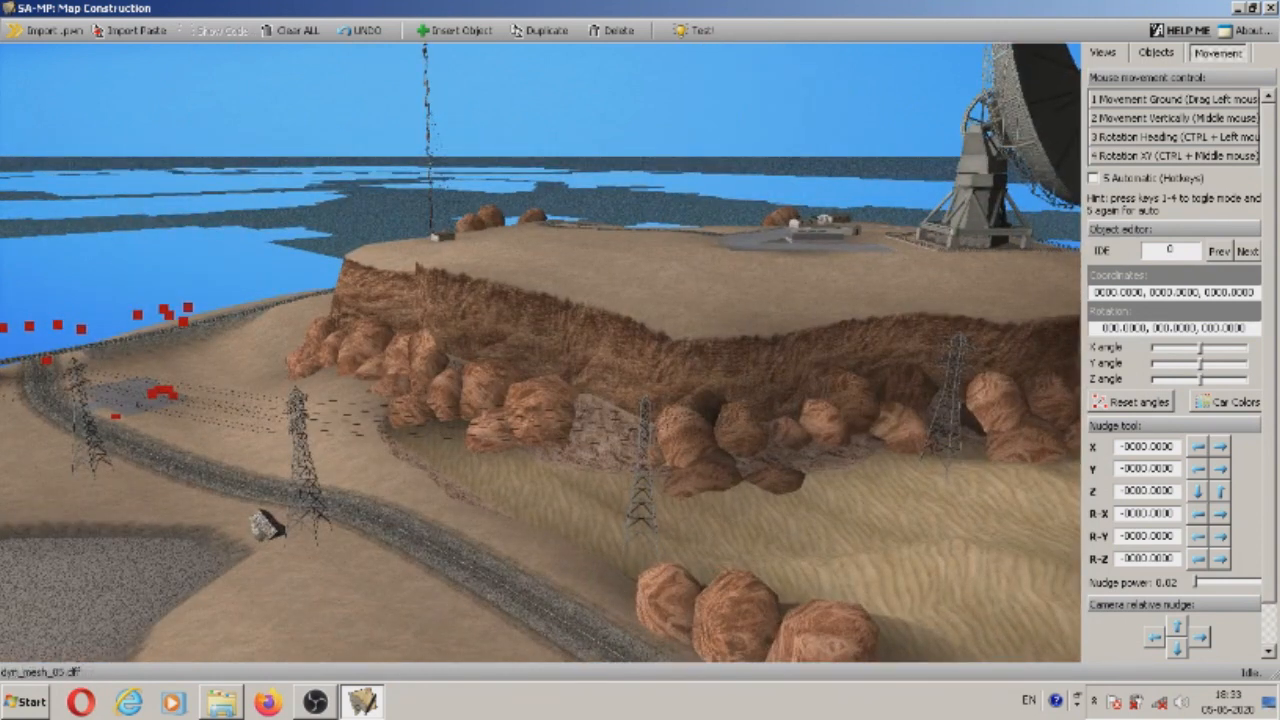
key(w)
right_drag(605, 280, 517, 250)
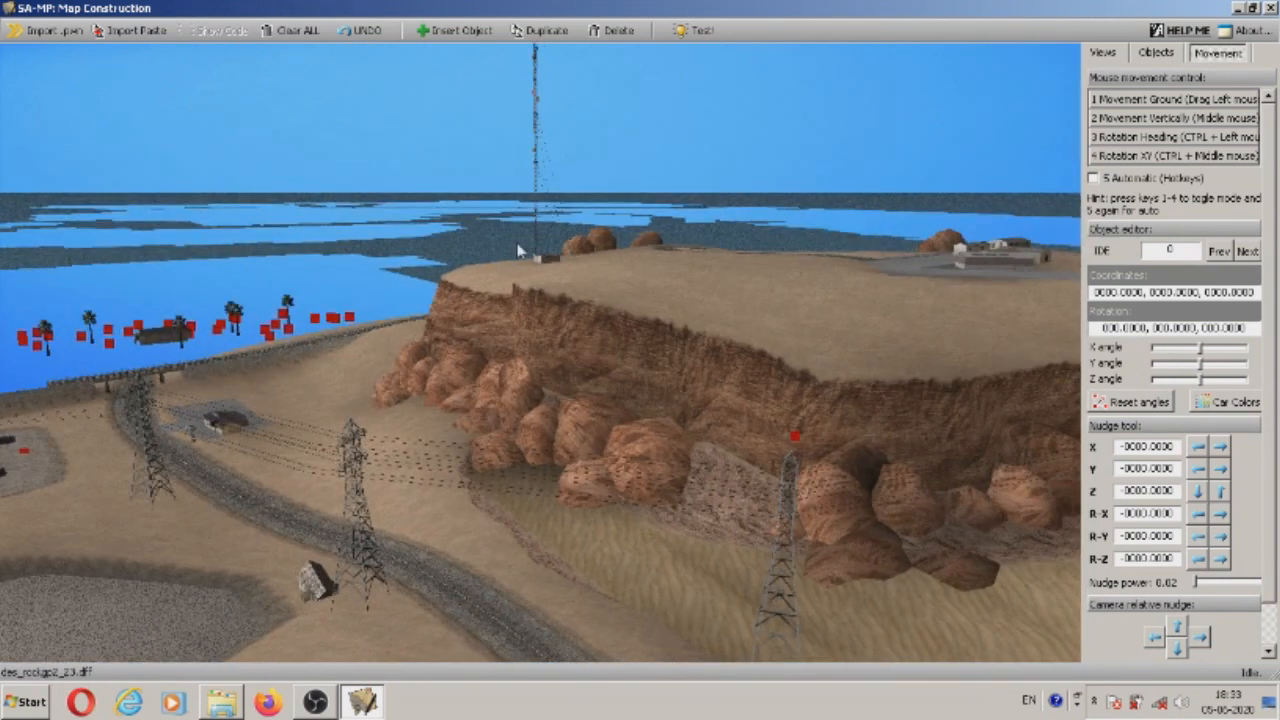
key(w)
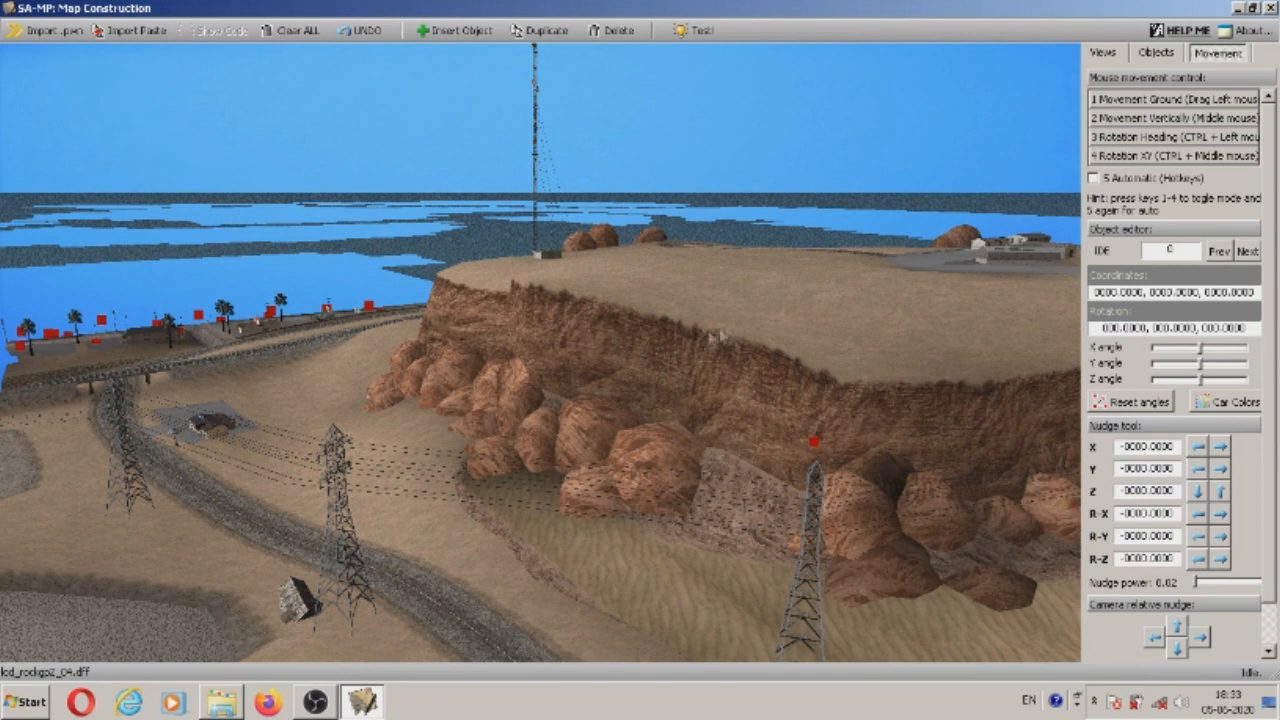
Insert object 13607 at a picked point on the plateau's cliff face.
click(728, 305)
click(728, 305)
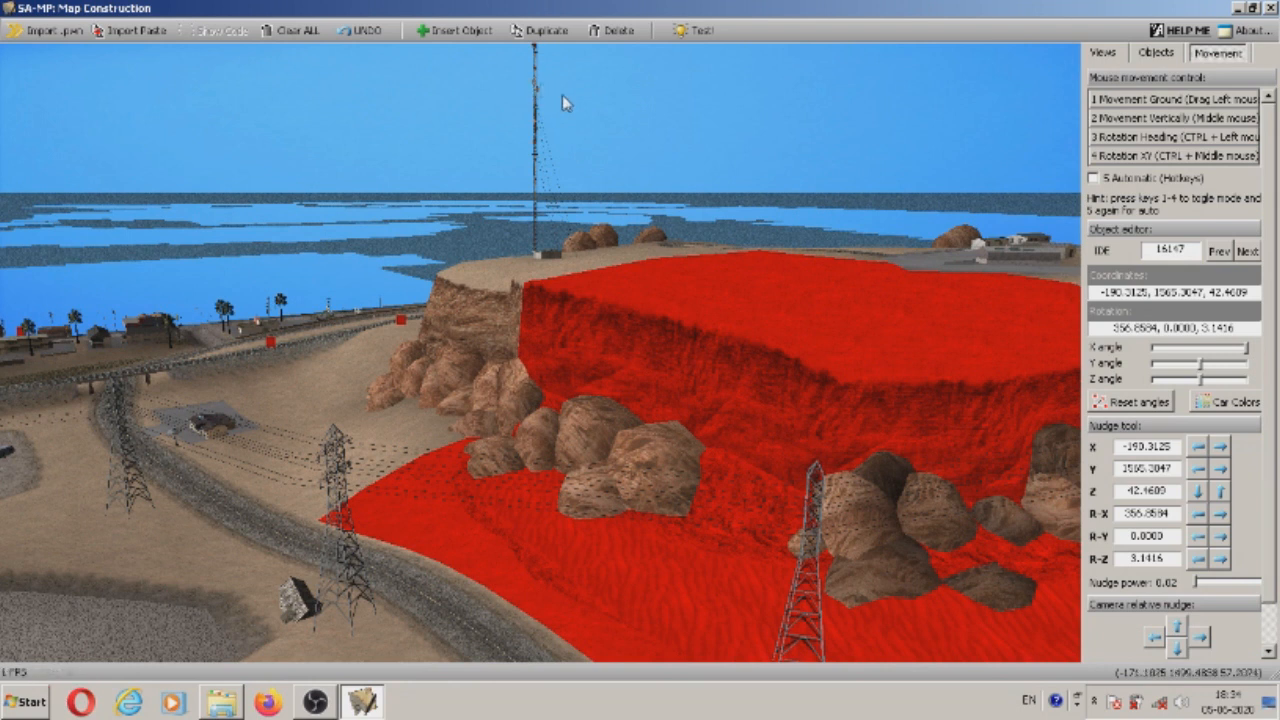
click(440, 30)
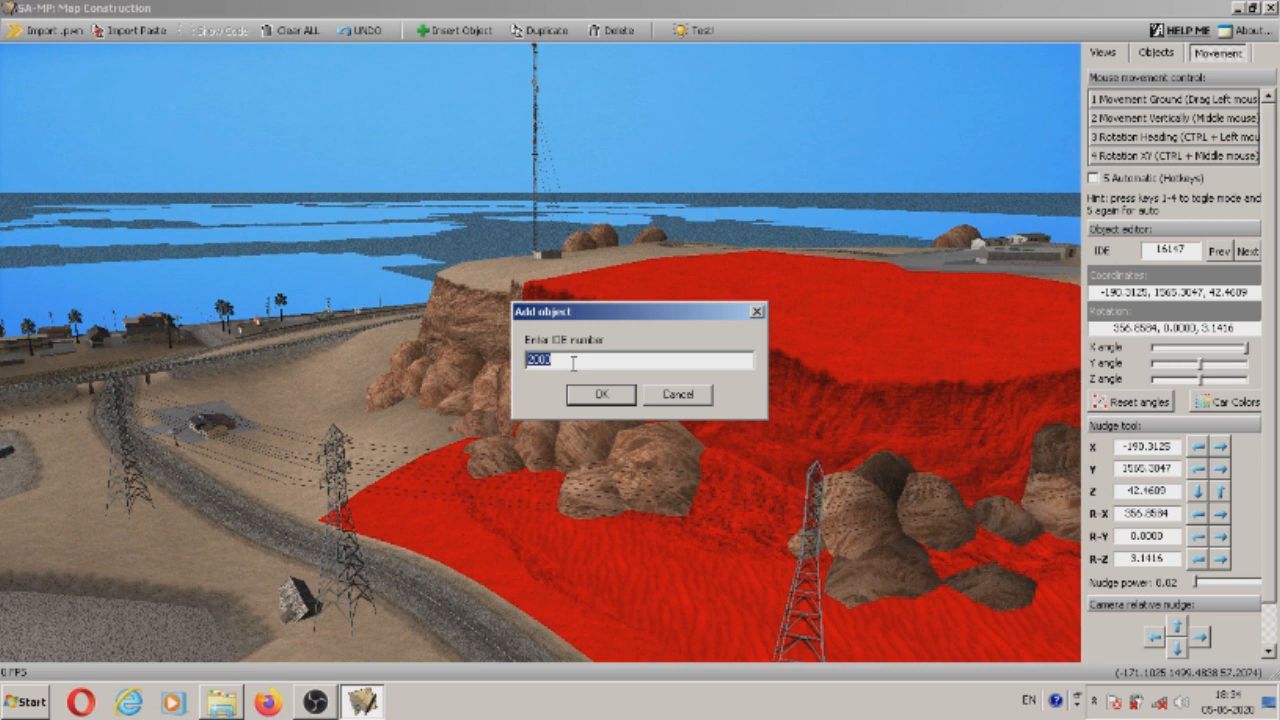
text(13607)
key(Return)
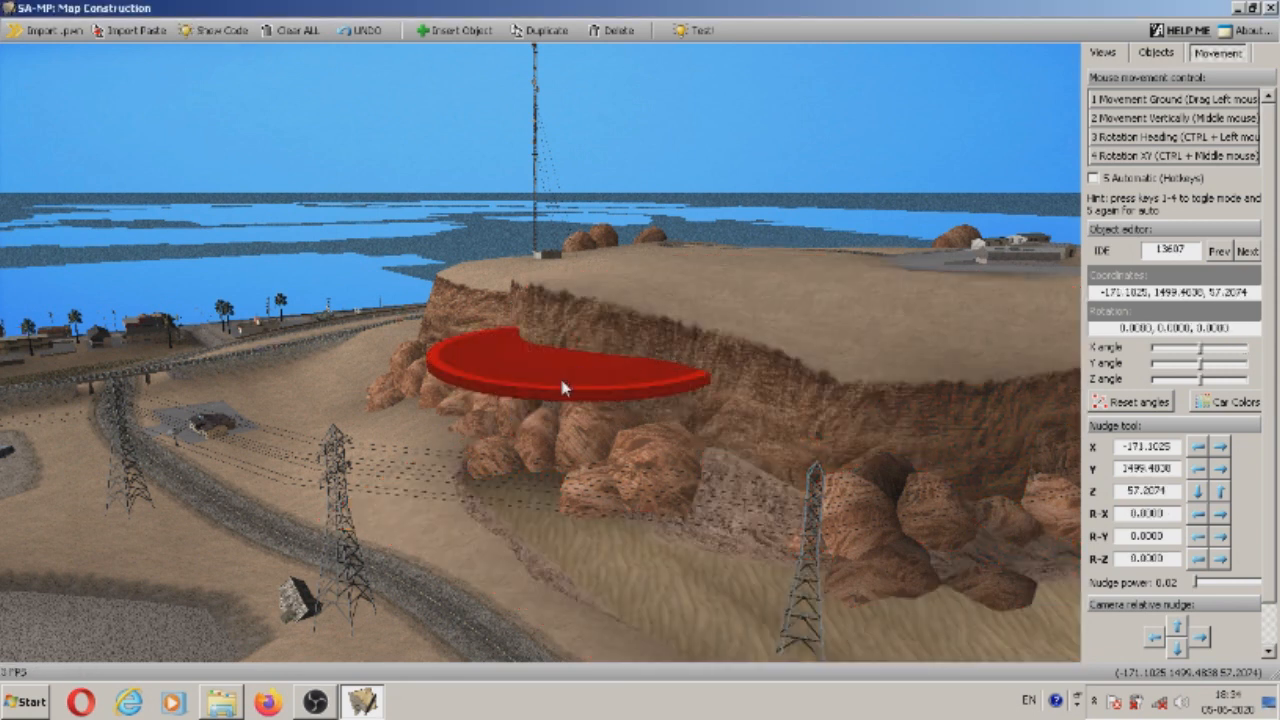
Examine the inserted curved platform at the cliff from close up and from farther away.
key(w)
mouse_move(540, 352)
right_down()
mouse_move(450, 255)
mouse_move(481, 274)
mouse_move(535, 350)
mouse_move(535, 328)
mouse_move(535, 350)
right_up()
key(w)
key(s)
key(s)
right_drag(394, 323, 370, 312)
scroll(370, 312, up, 1)
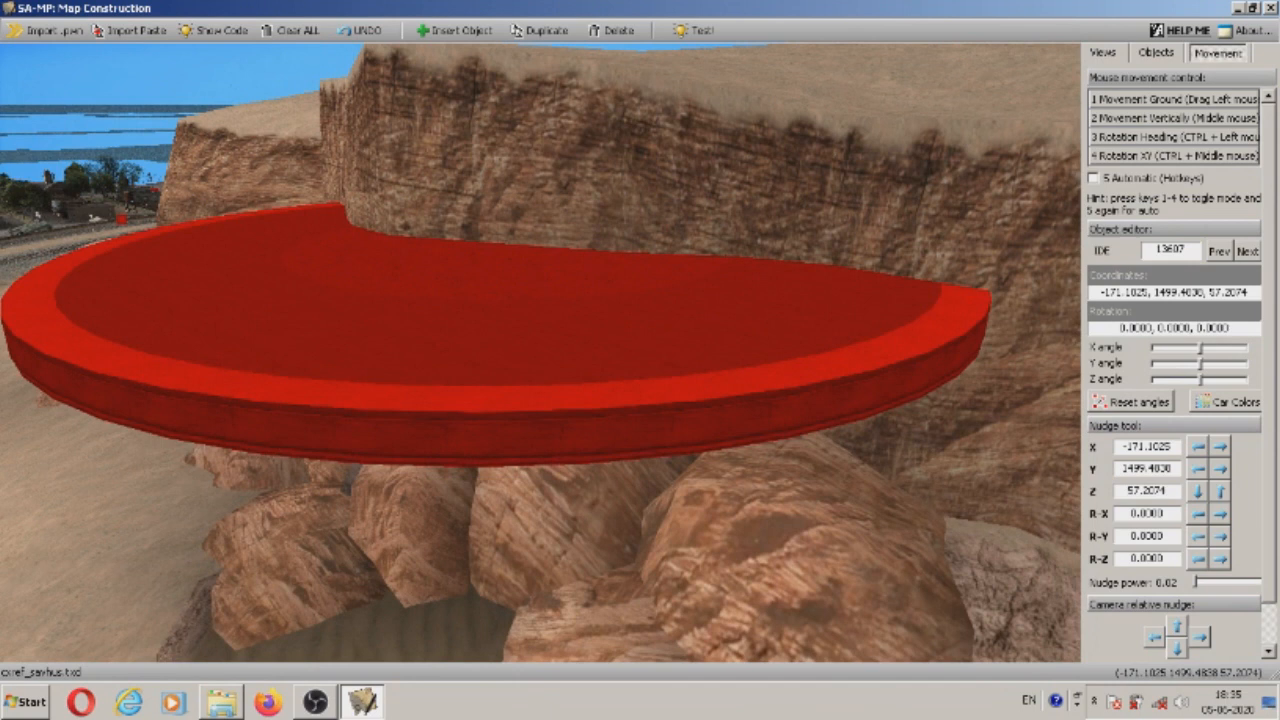
scroll(370, 312, down, 2)
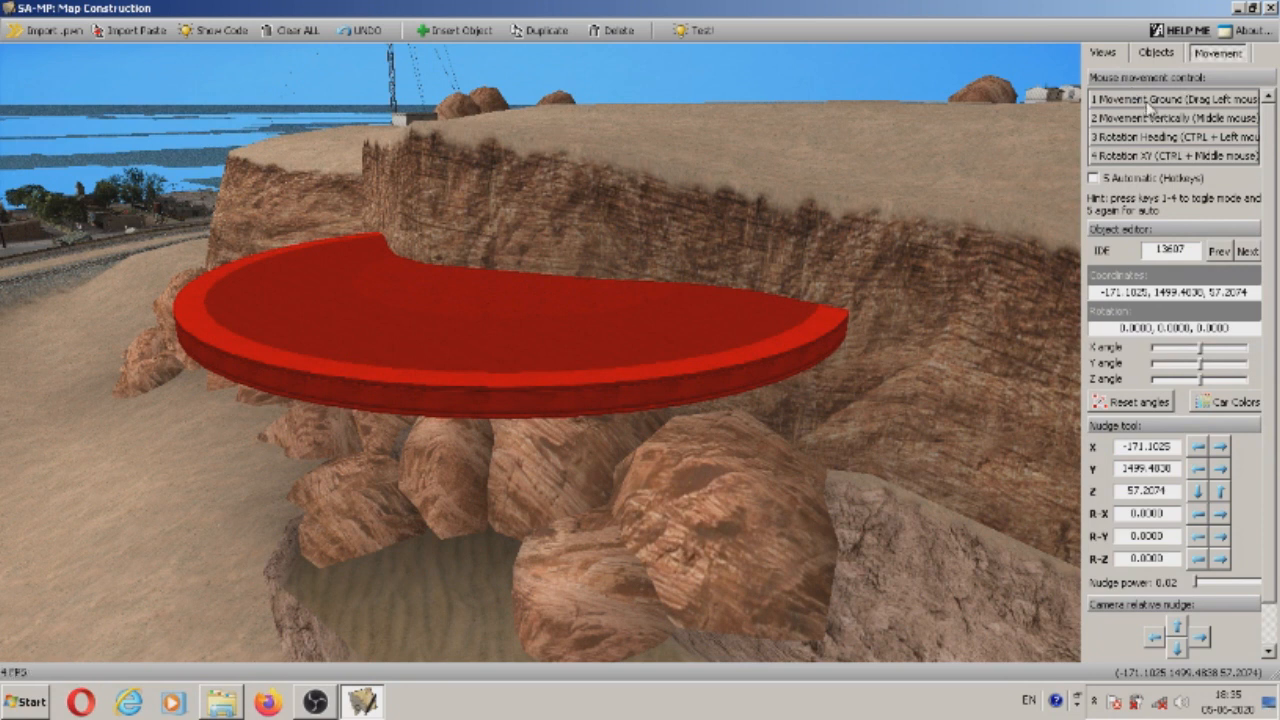
Try the vertical, heading and XY rotation modes and the Automatic option, ending with Movement Ground active and Automatic off.
click(1150, 101)
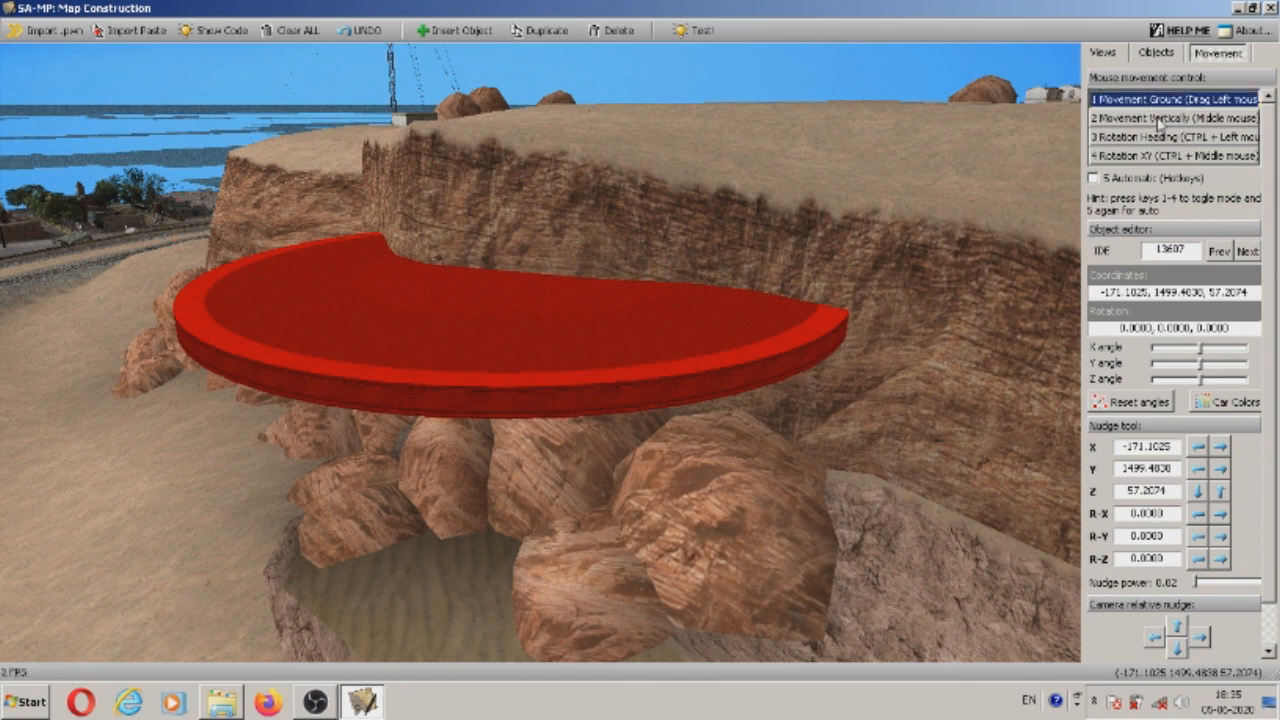
click(1158, 119)
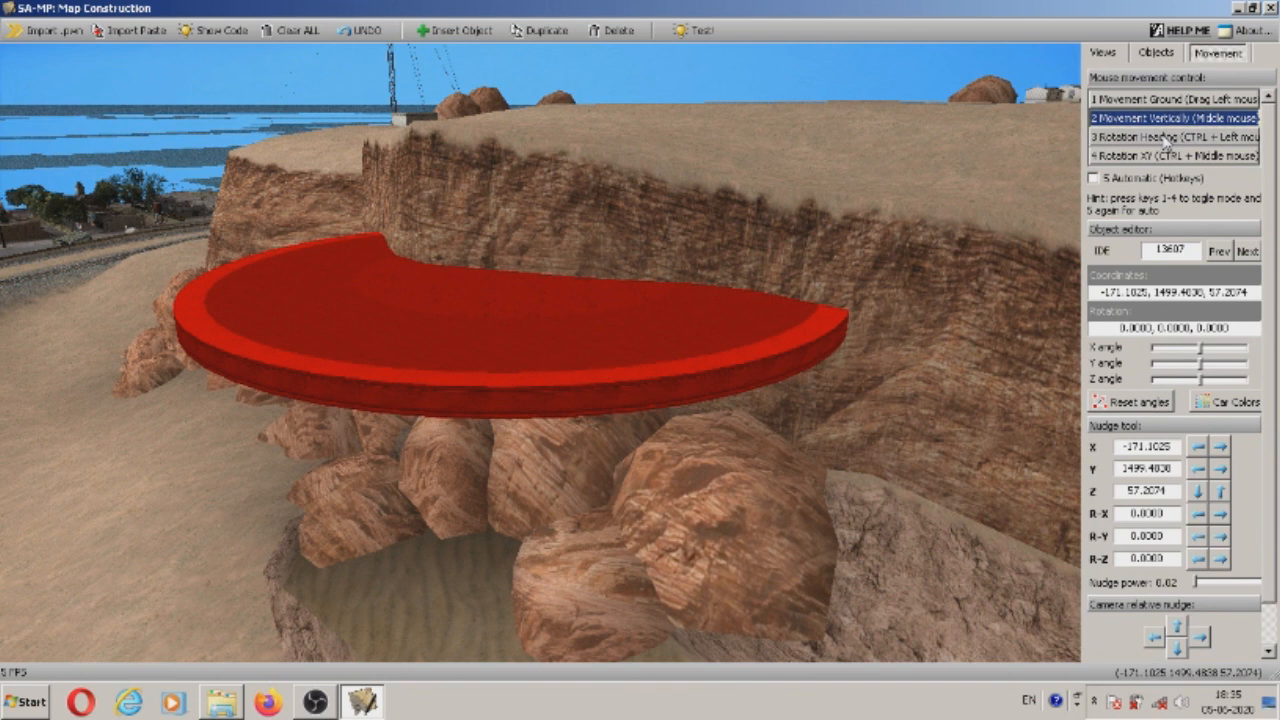
click(1165, 138)
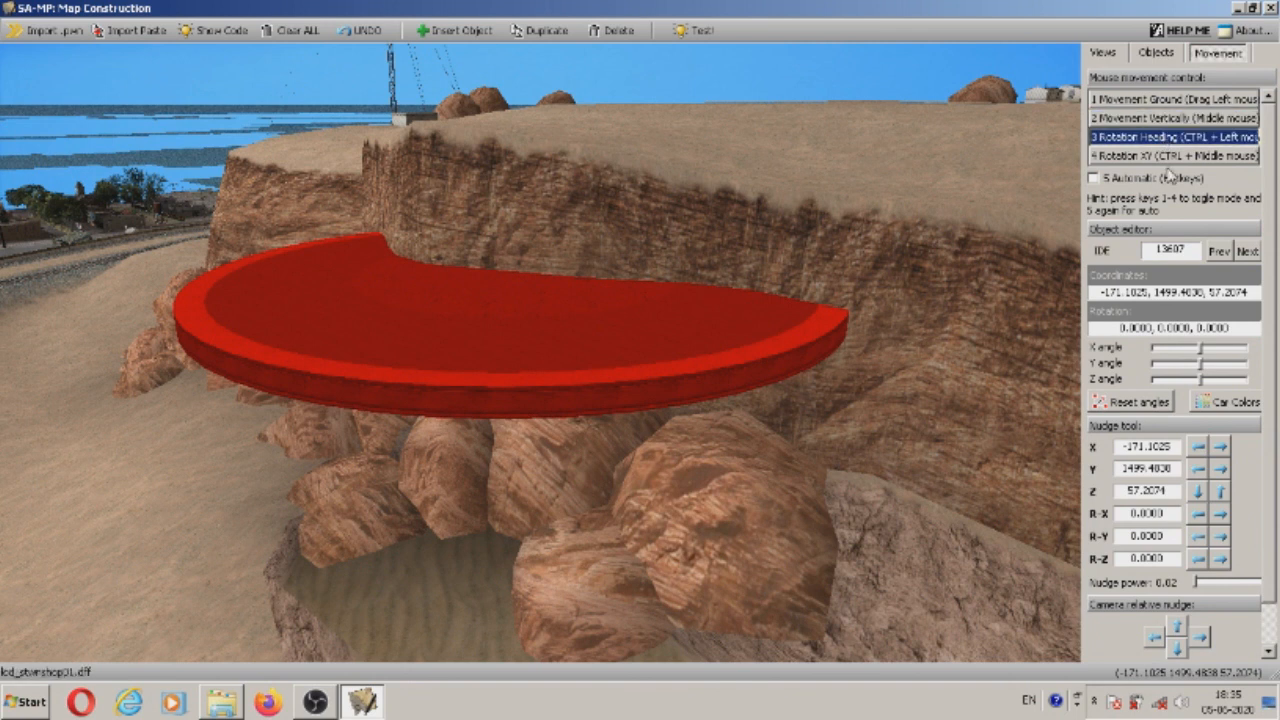
click(1164, 161)
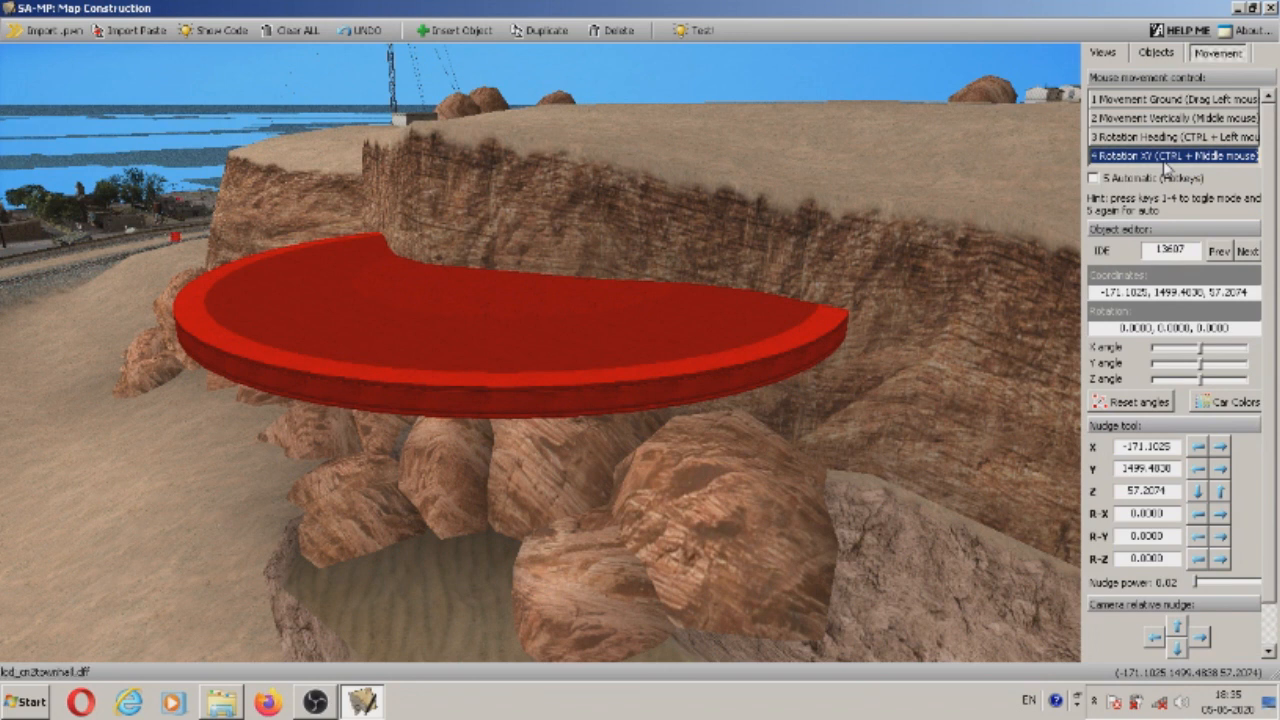
click(1153, 106)
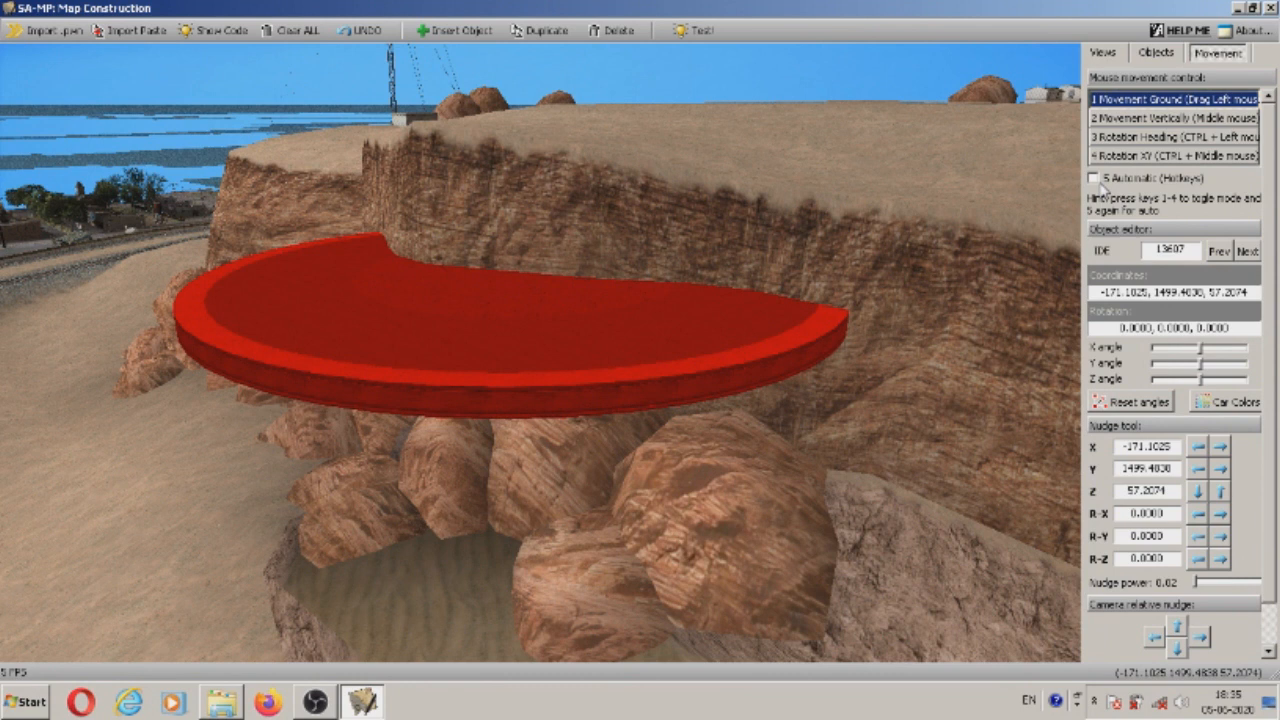
click(1096, 180)
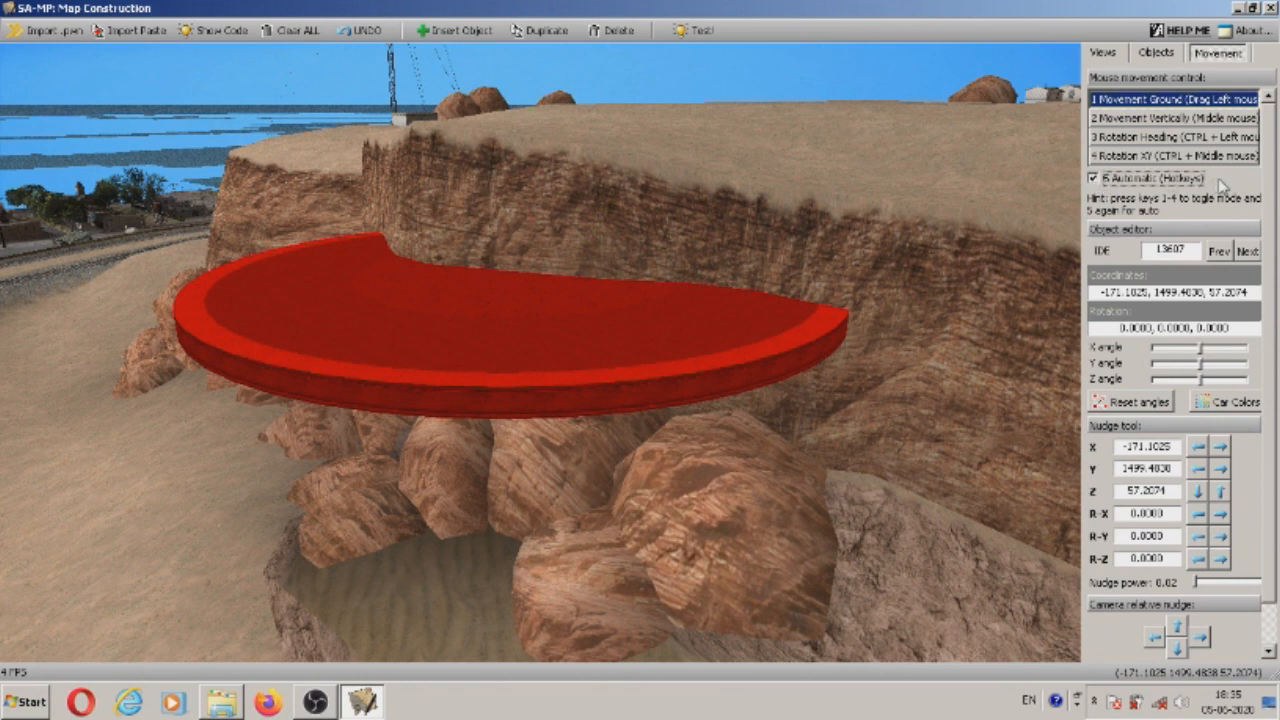
click(1098, 179)
click(1144, 101)
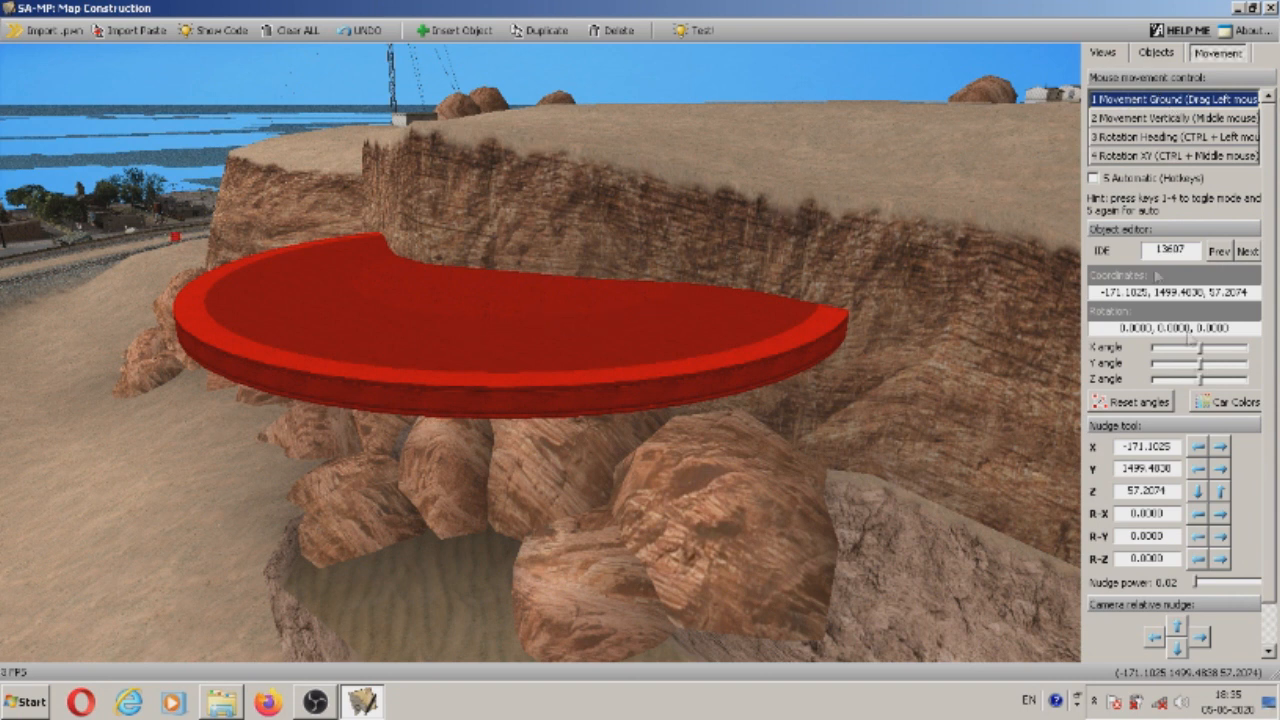
Move the platform horizontally along the cliff face to about X -166.6, Y 1511.6.
drag(676, 392, 543, 317)
scroll(464, 318, down, 3)
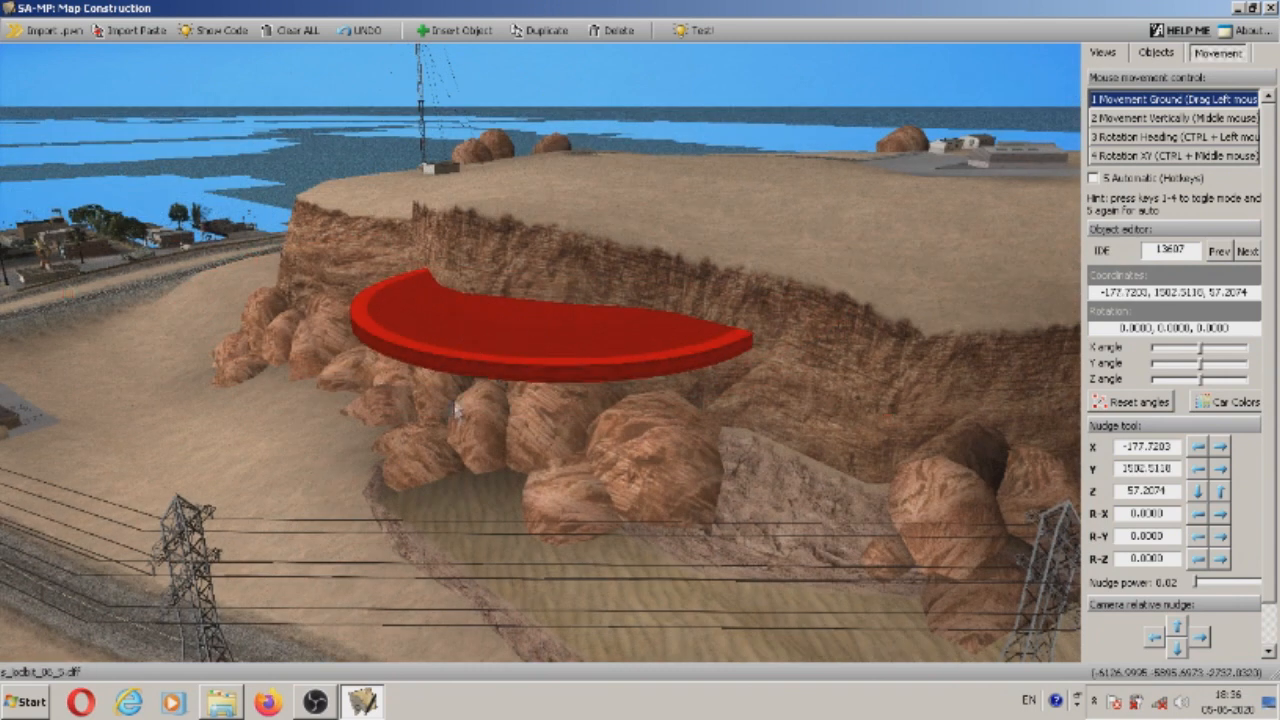
drag(522, 349, 518, 349)
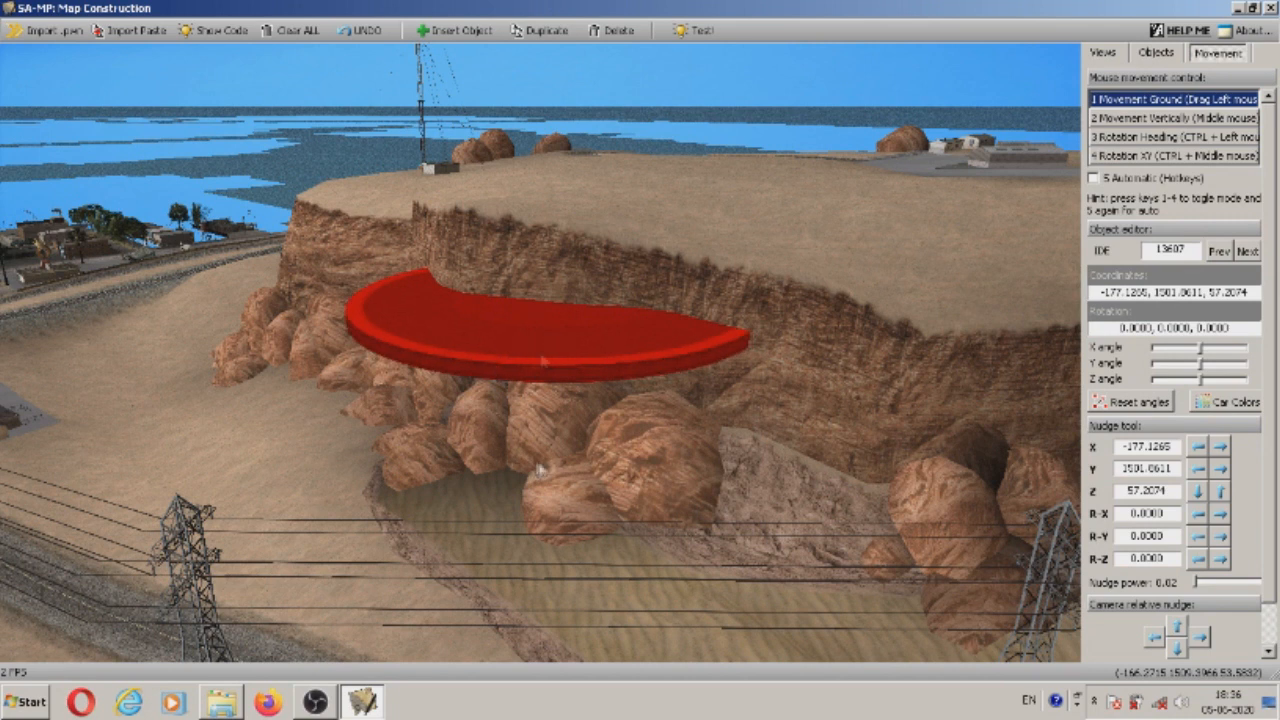
drag(478, 294, 466, 292)
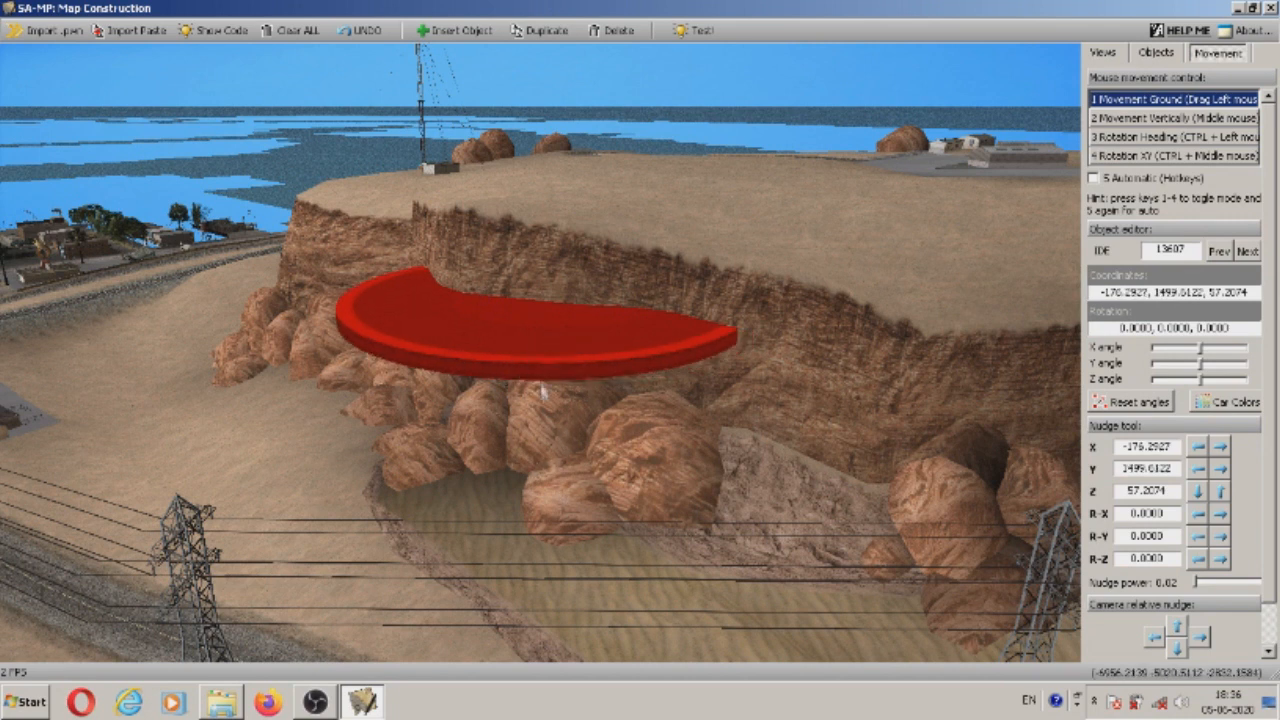
drag(484, 351, 502, 360)
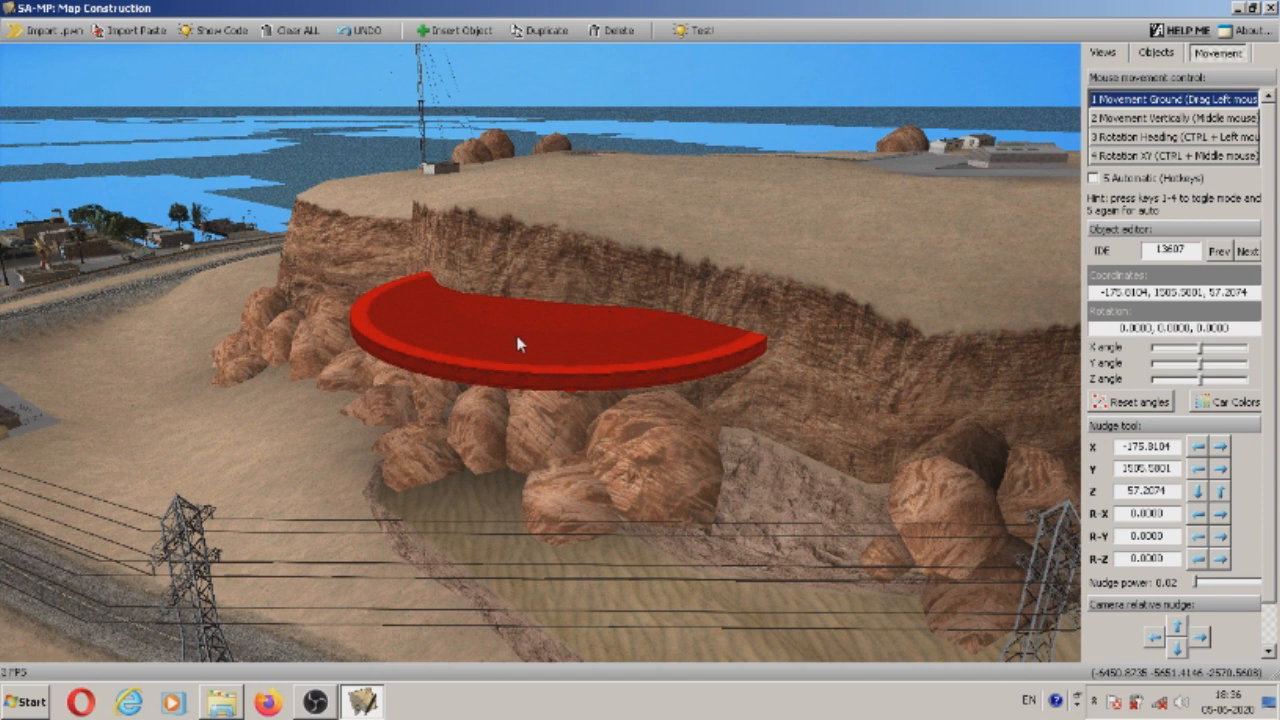
drag(558, 358, 541, 361)
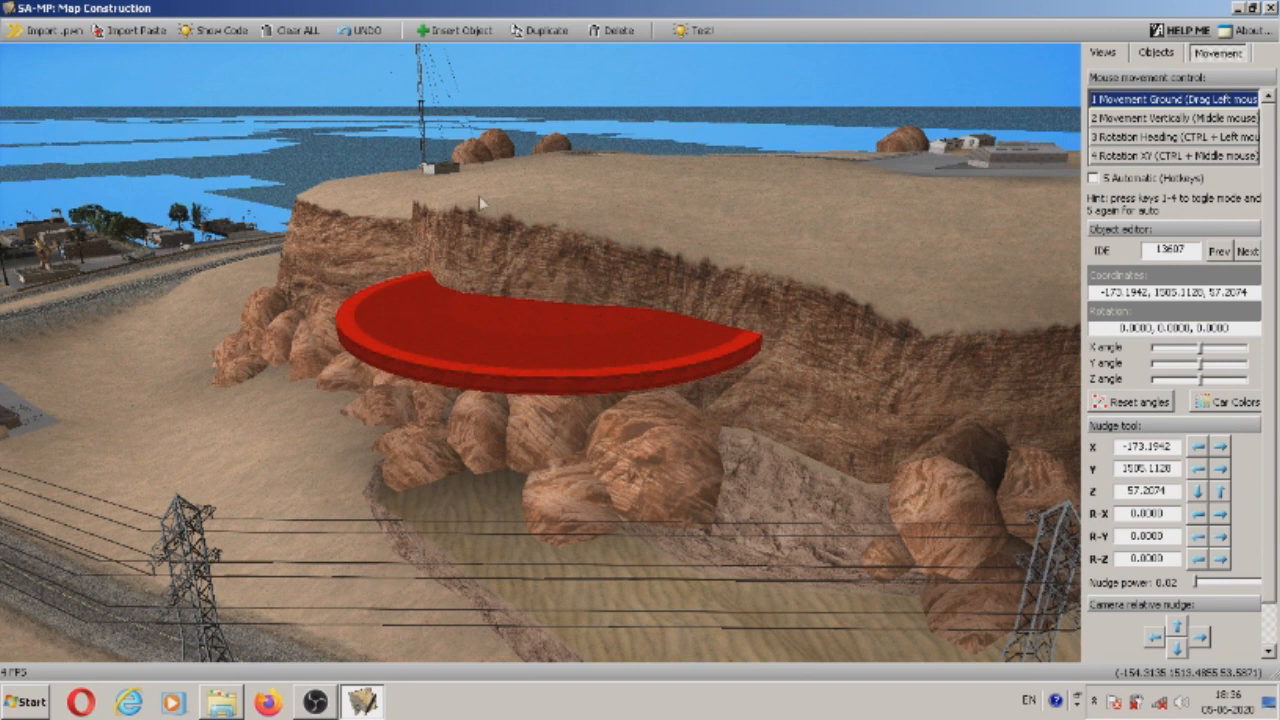
drag(560, 351, 543, 360)
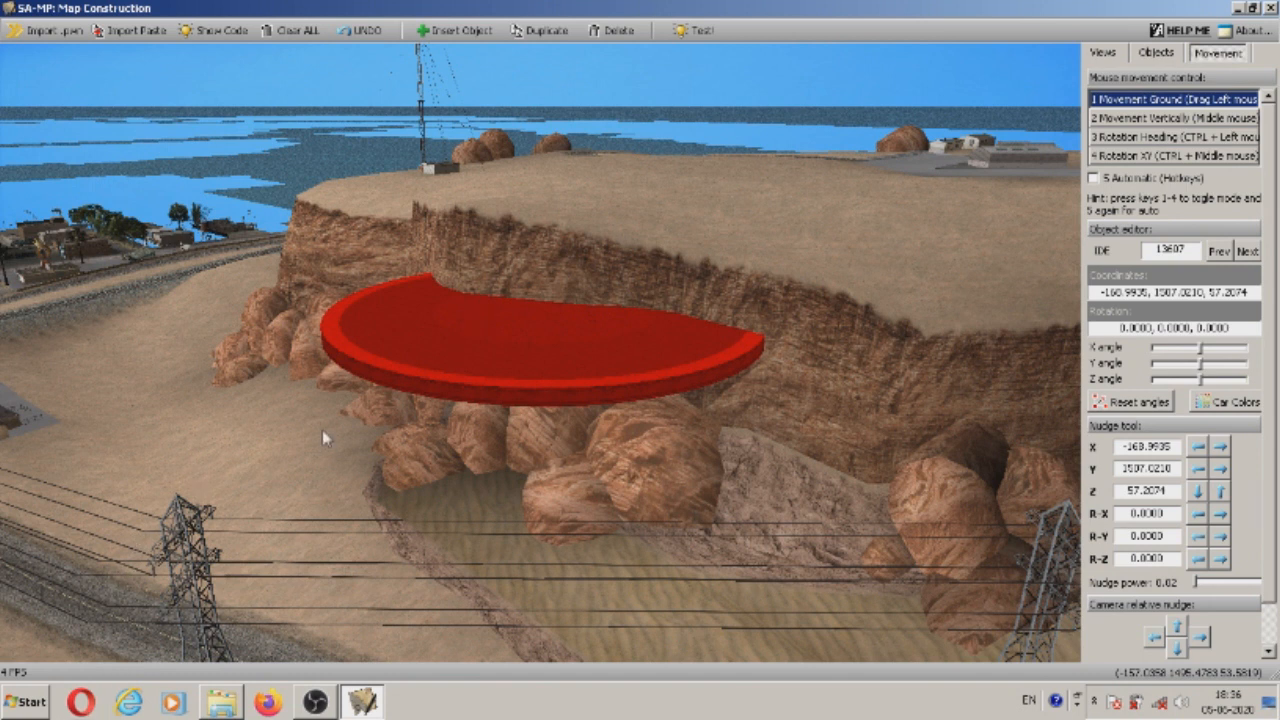
drag(624, 393, 540, 354)
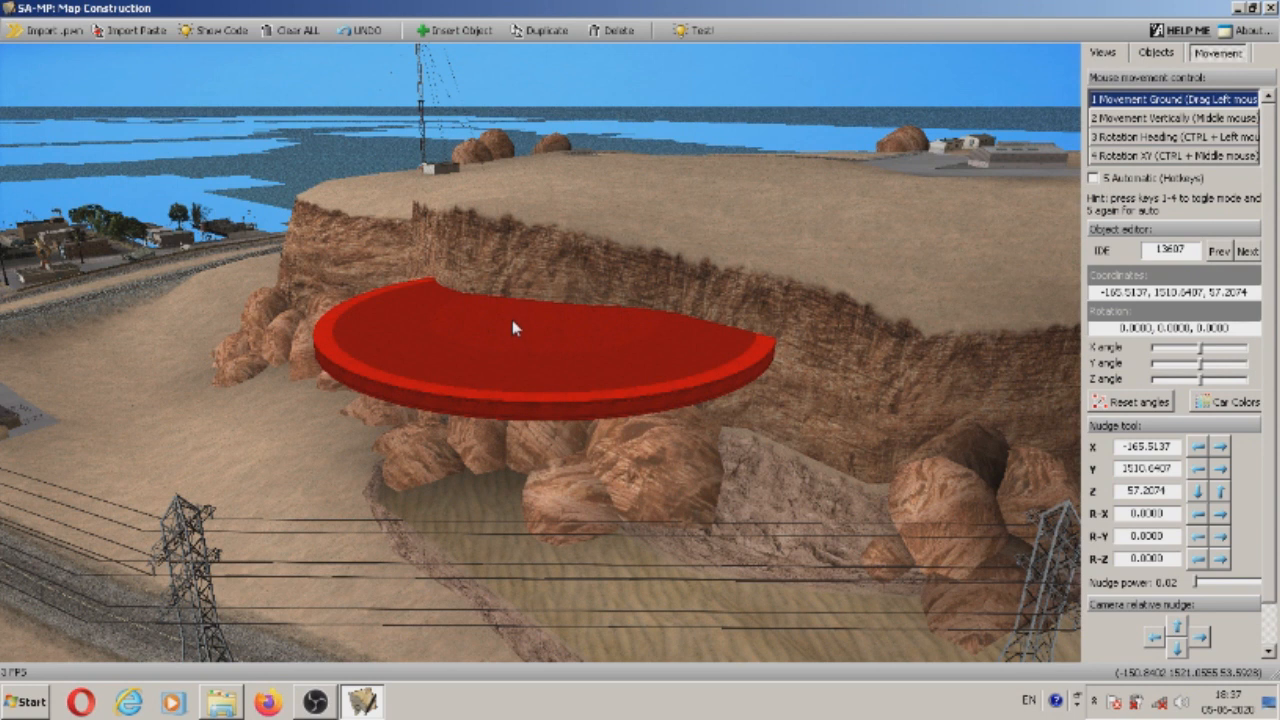
drag(533, 363, 543, 365)
scroll(322, 546, down, 3)
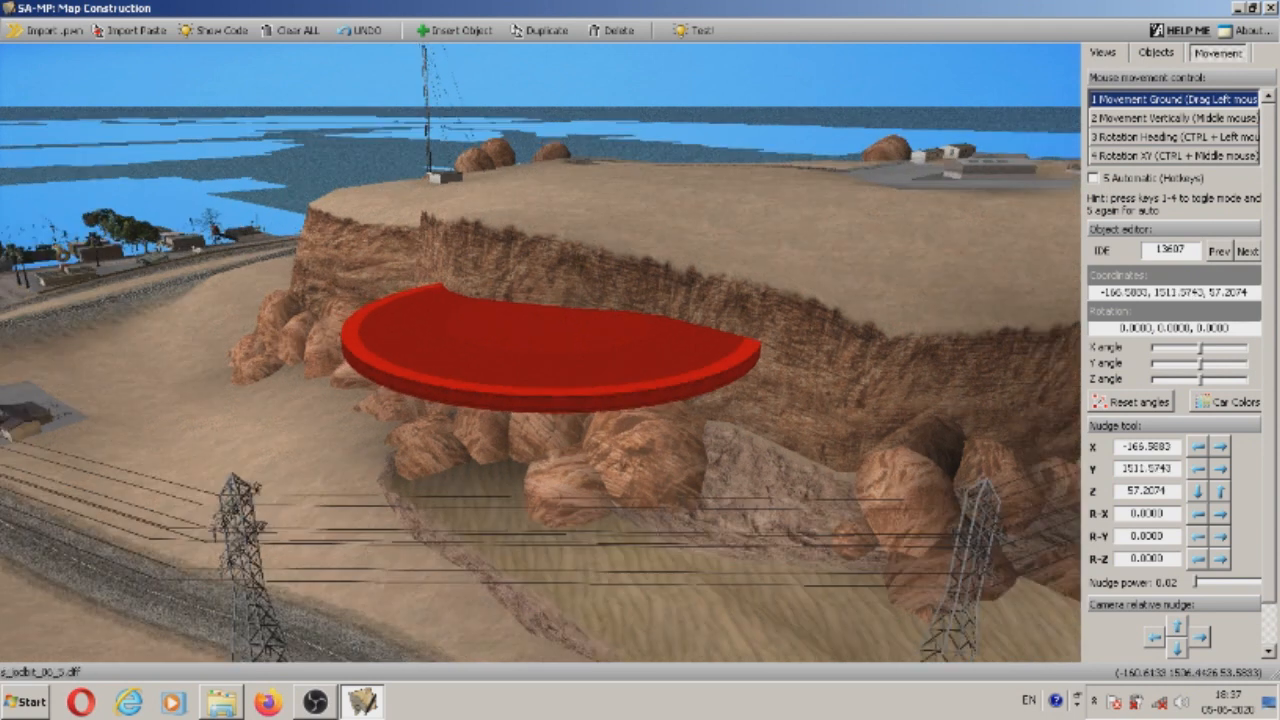
Lower the draw distance, streamed objects per frame and LOD distance factor, and turn off texture loading.
click(1102, 55)
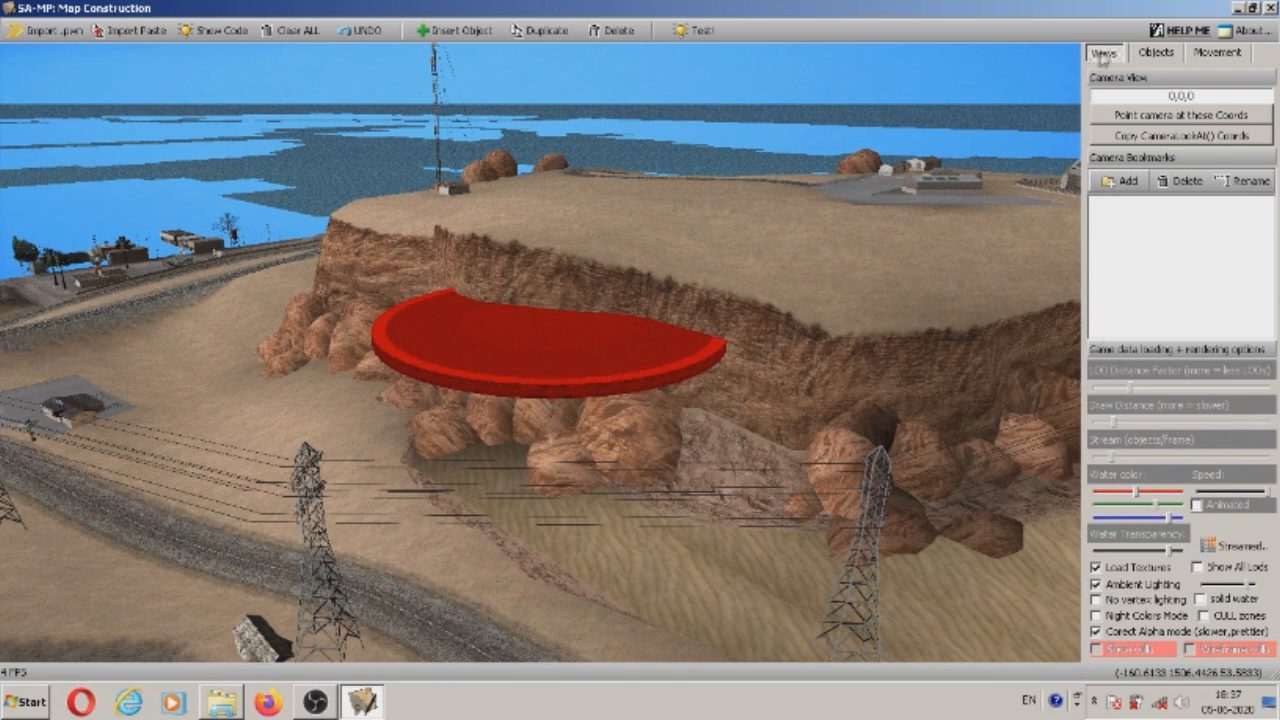
click(1106, 422)
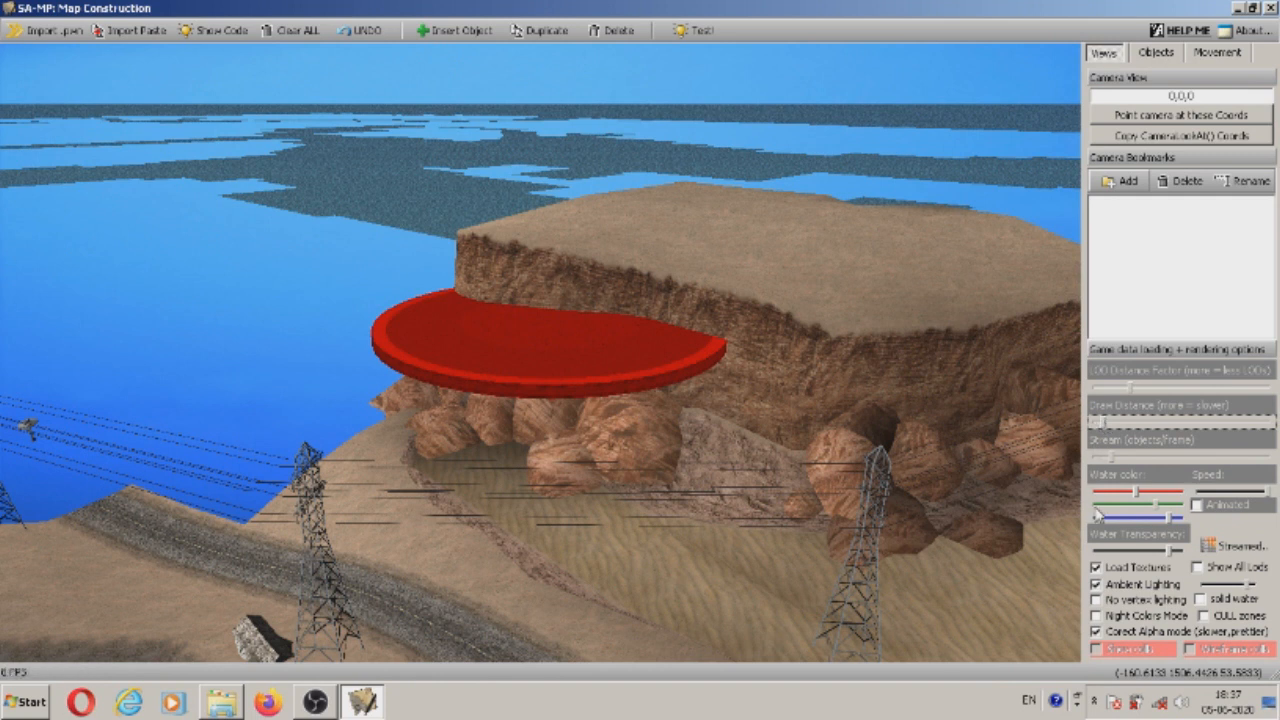
click(1106, 457)
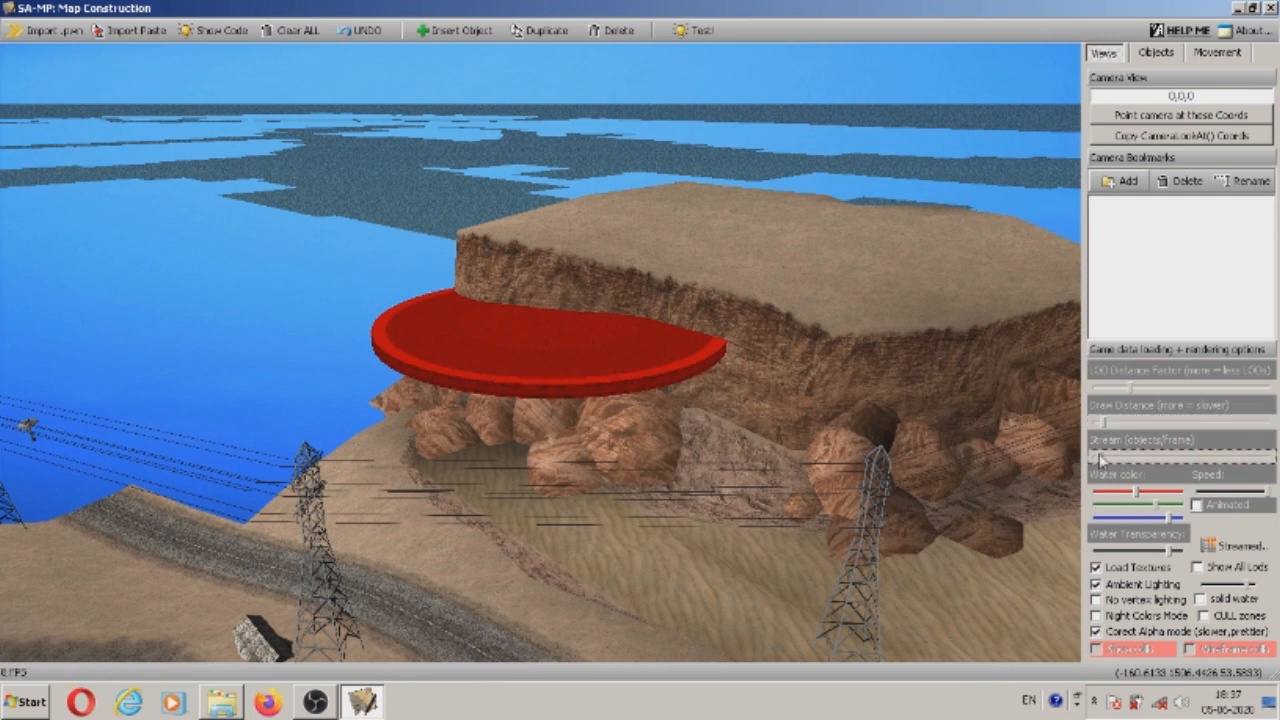
drag(1131, 391, 1103, 399)
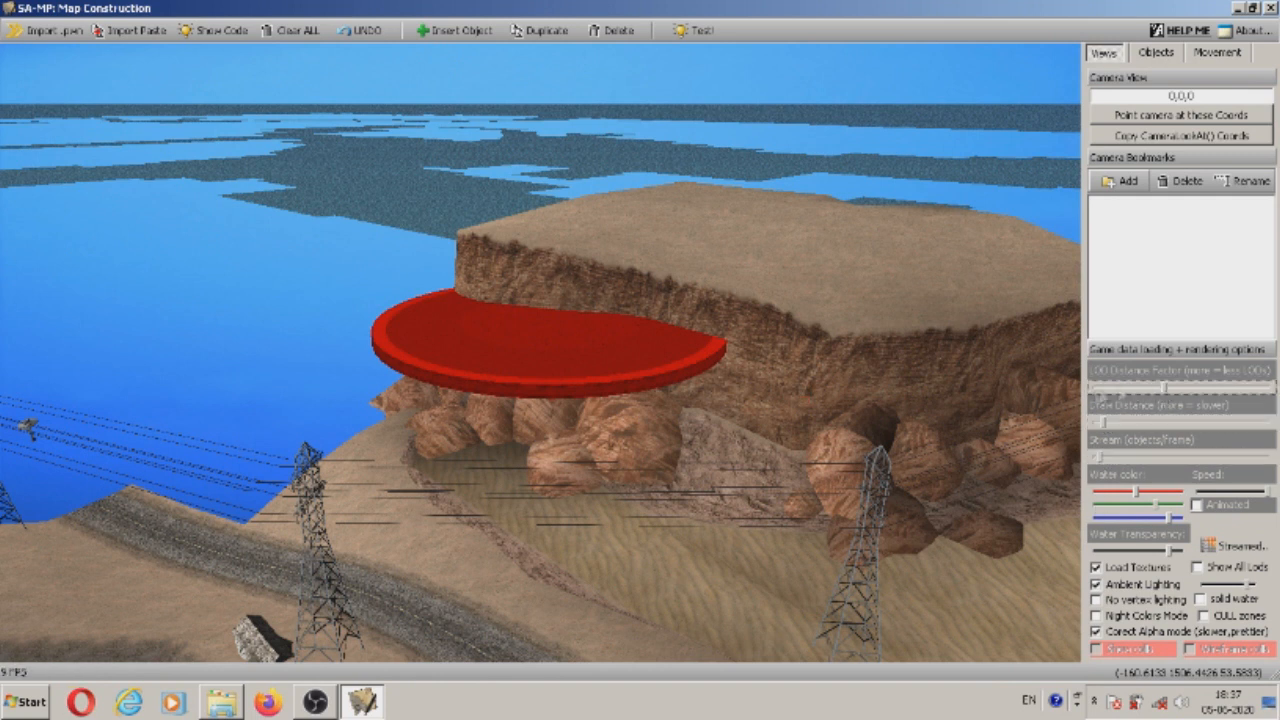
click(1097, 567)
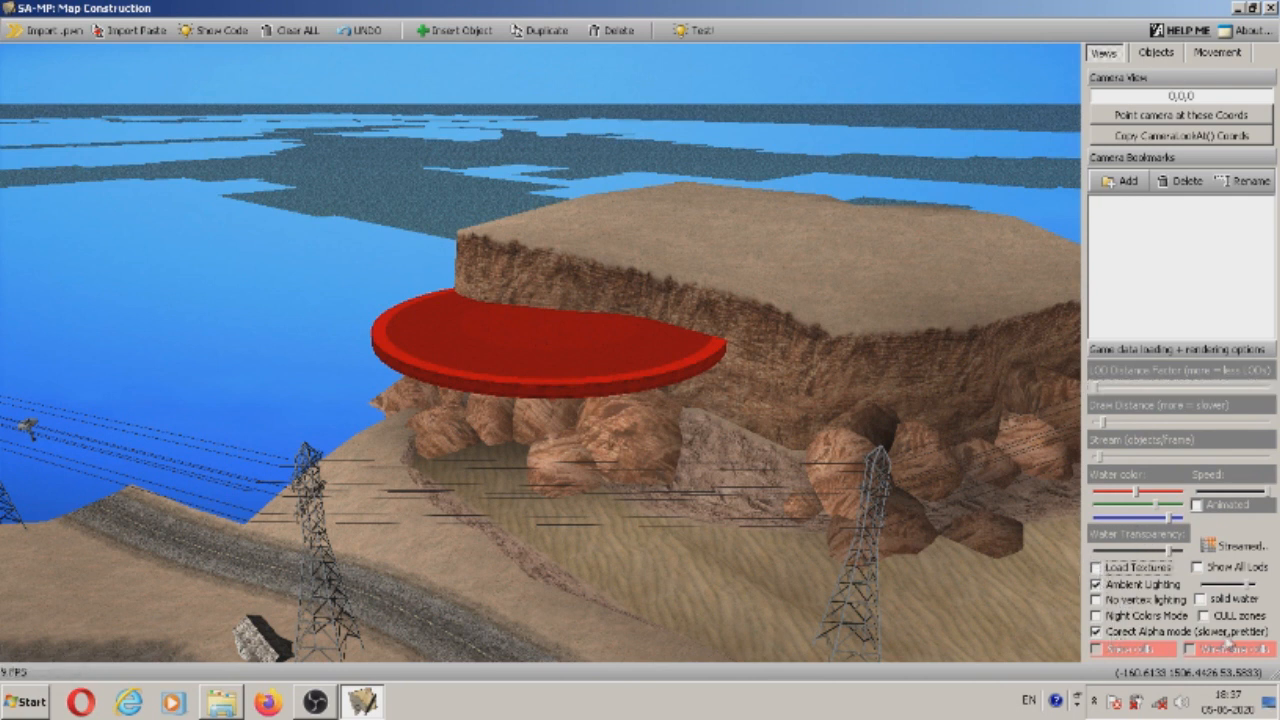
Turn off Correct Alpha mode and move the platform horizontally along the cliff to about X -153.1, Y 1518.0.
click(1097, 633)
key(w)
drag(600, 376, 572, 406)
key(w)
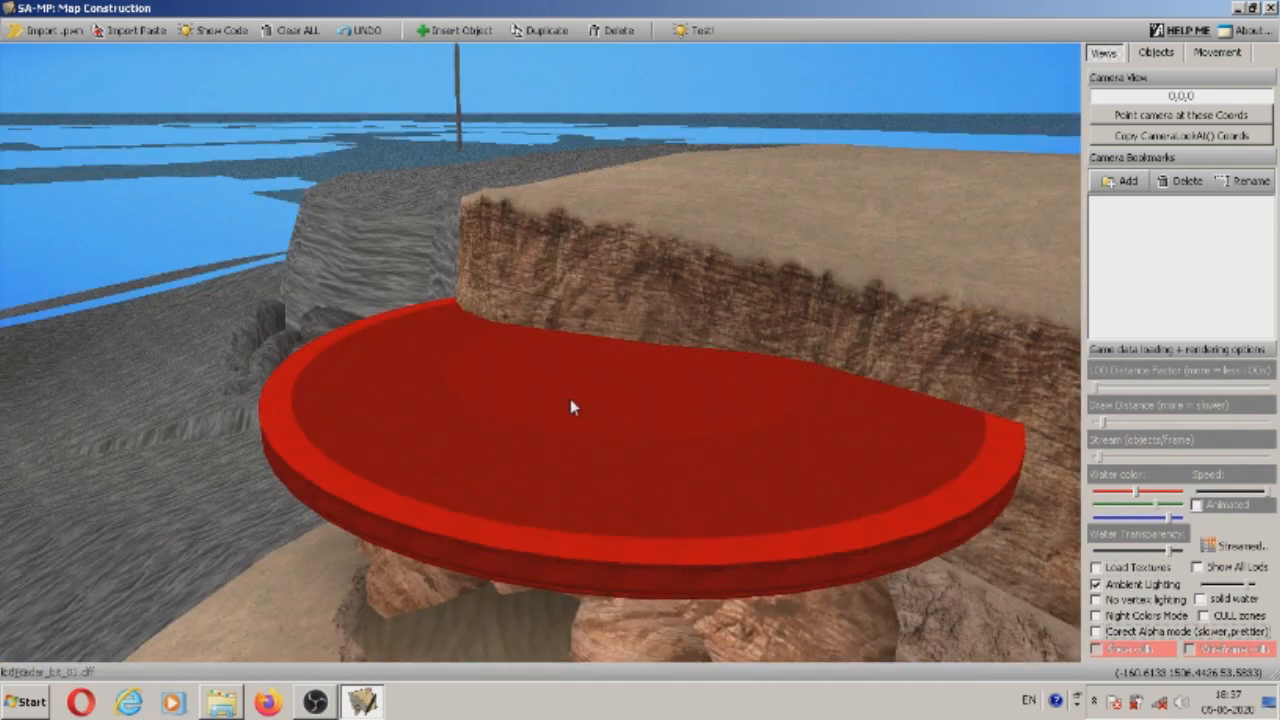
key(w)
key(w)
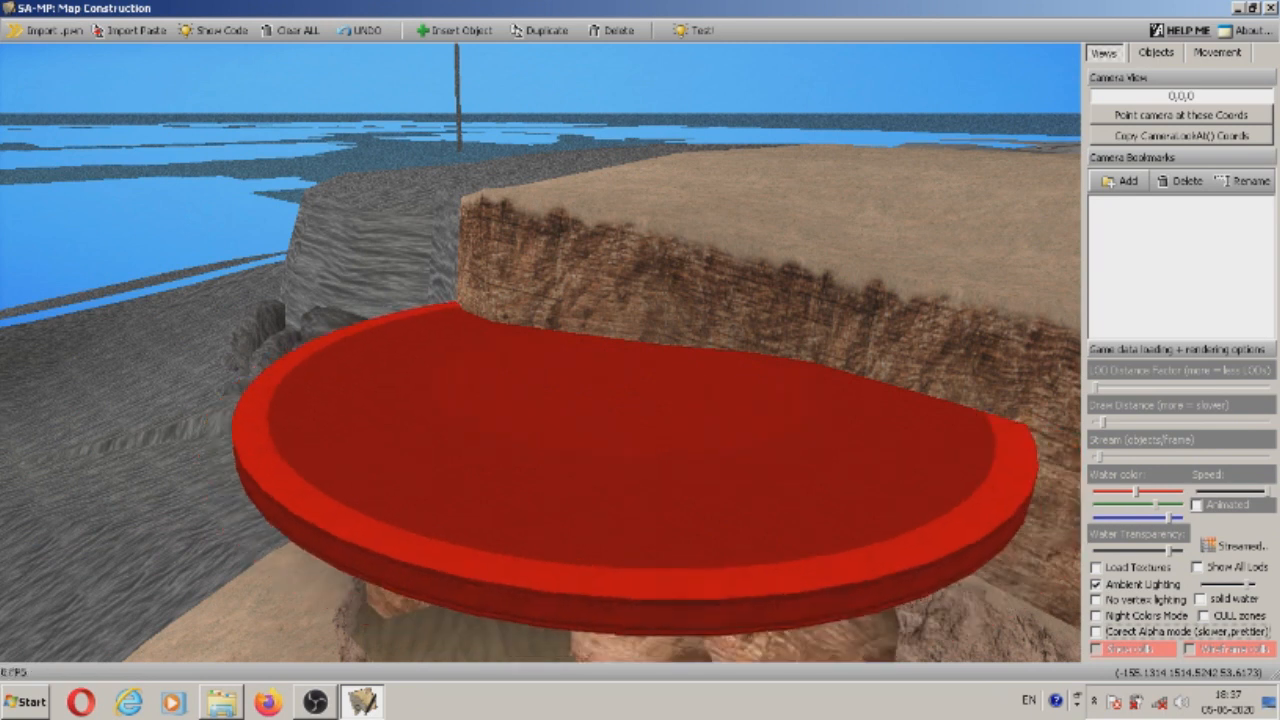
key(w)
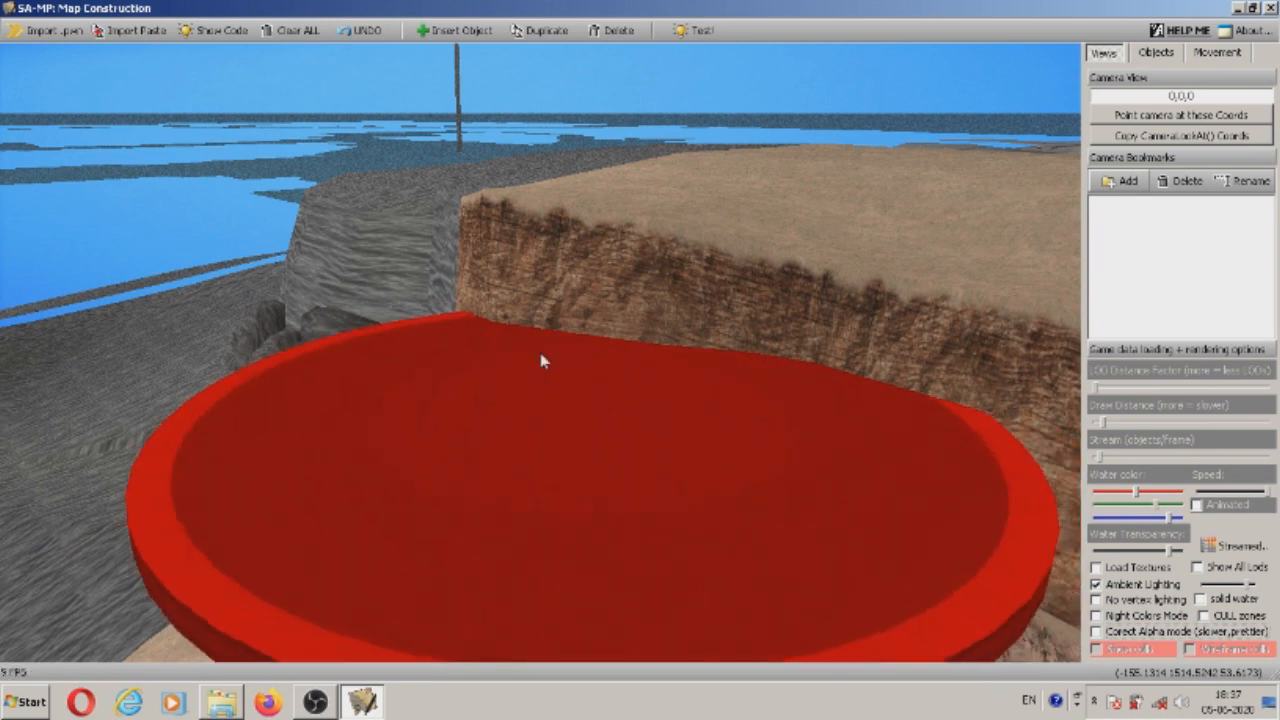
Examine how the platform meets the cliff face from several angles and distances.
drag(495, 315, 638, 192)
key(w)
key(w)
key(s)
key(w)
key(w)
key(s)
key(w)
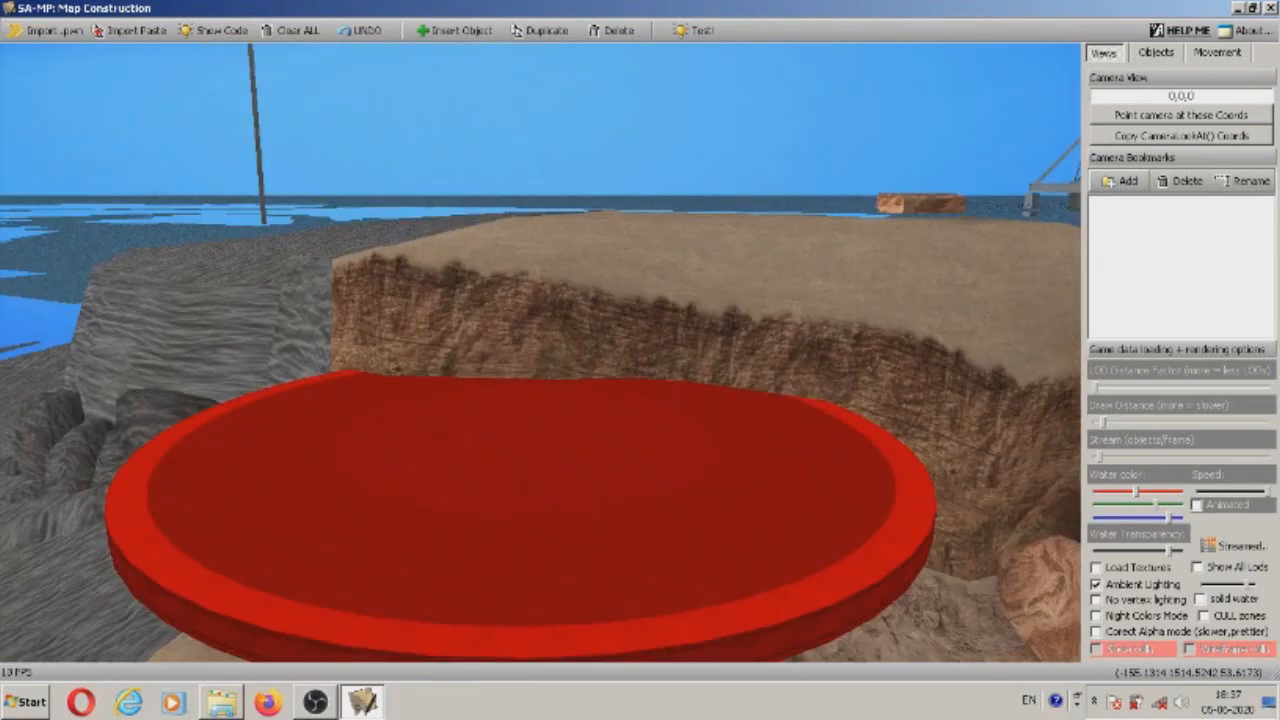
drag(376, 316, 356, 304)
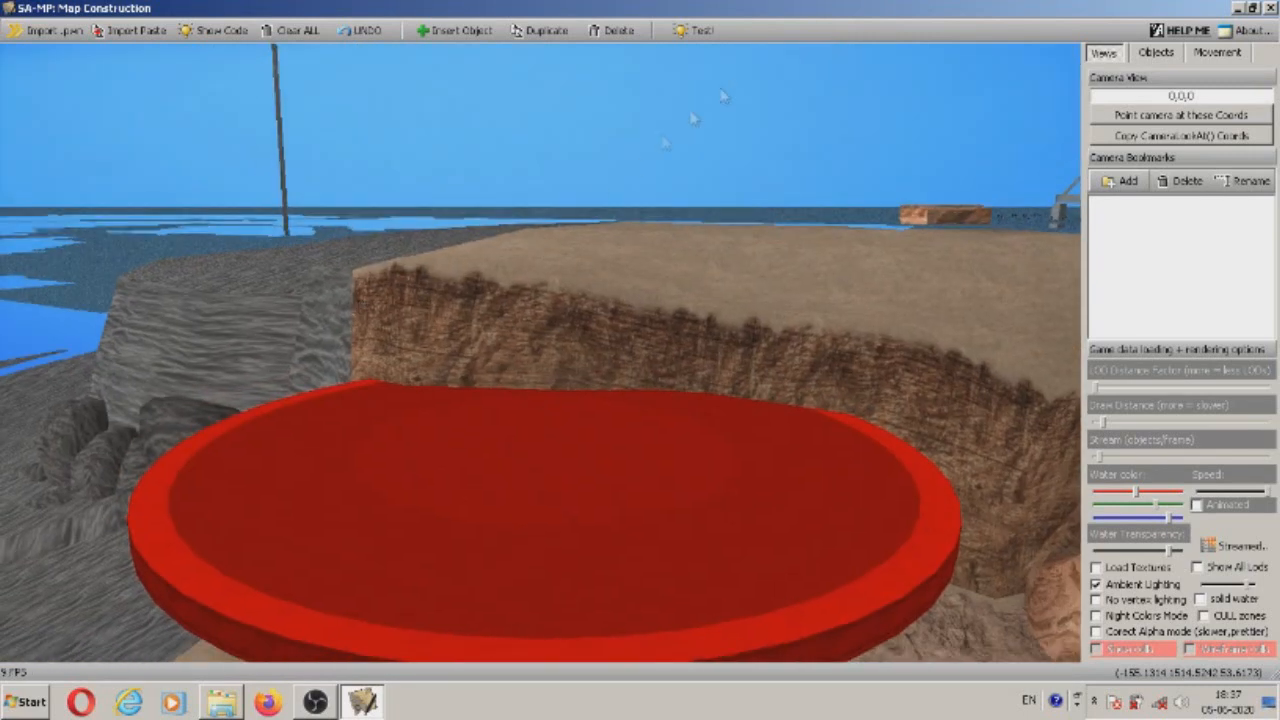
Show the object movement controls and move the platform horizontally to about X -144.6, Y 1533.7.
click(1156, 56)
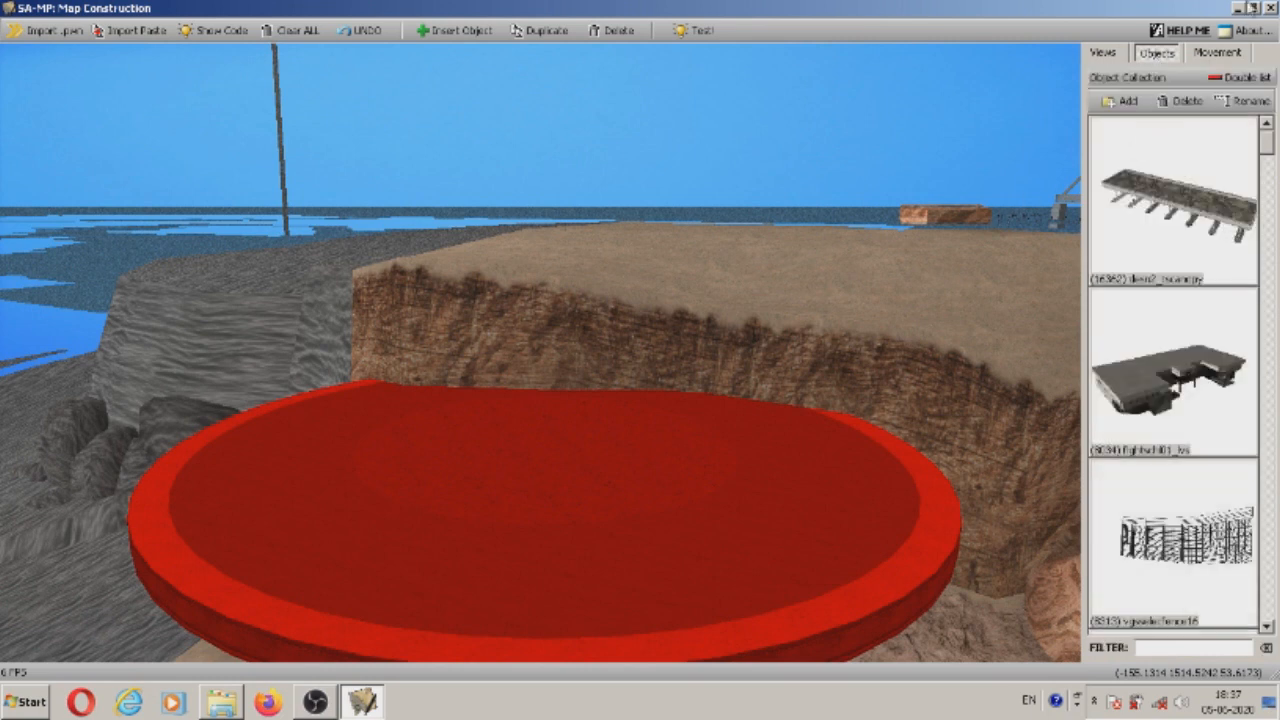
click(1215, 54)
key(s)
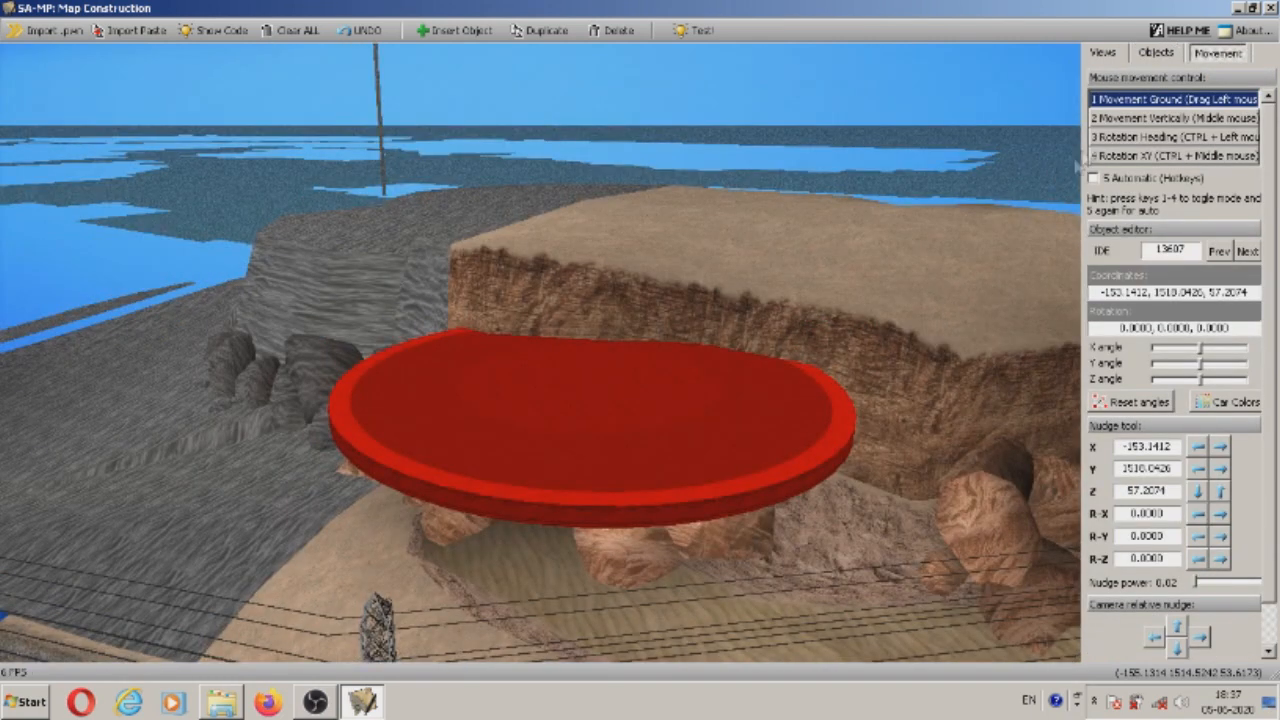
drag(372, 440, 328, 425)
drag(345, 440, 662, 478)
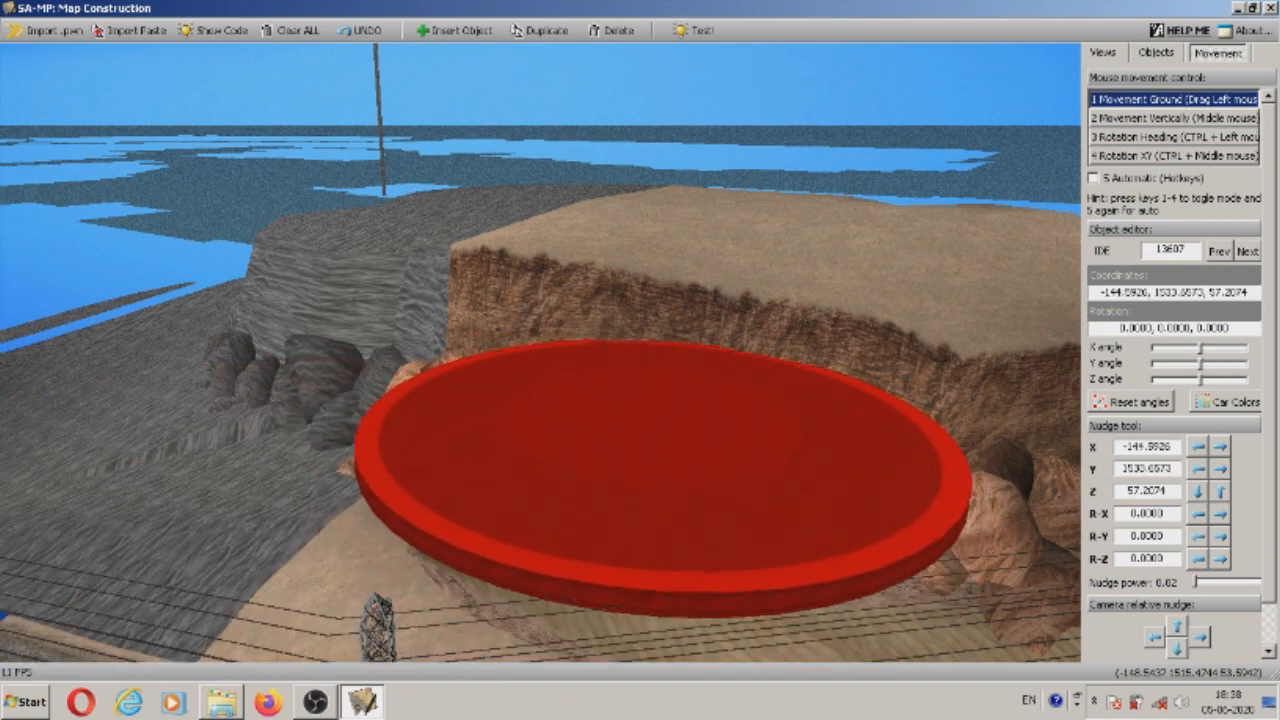
Switch to vertical movement and raise the platform to a height of about Z 70.9.
click(1176, 118)
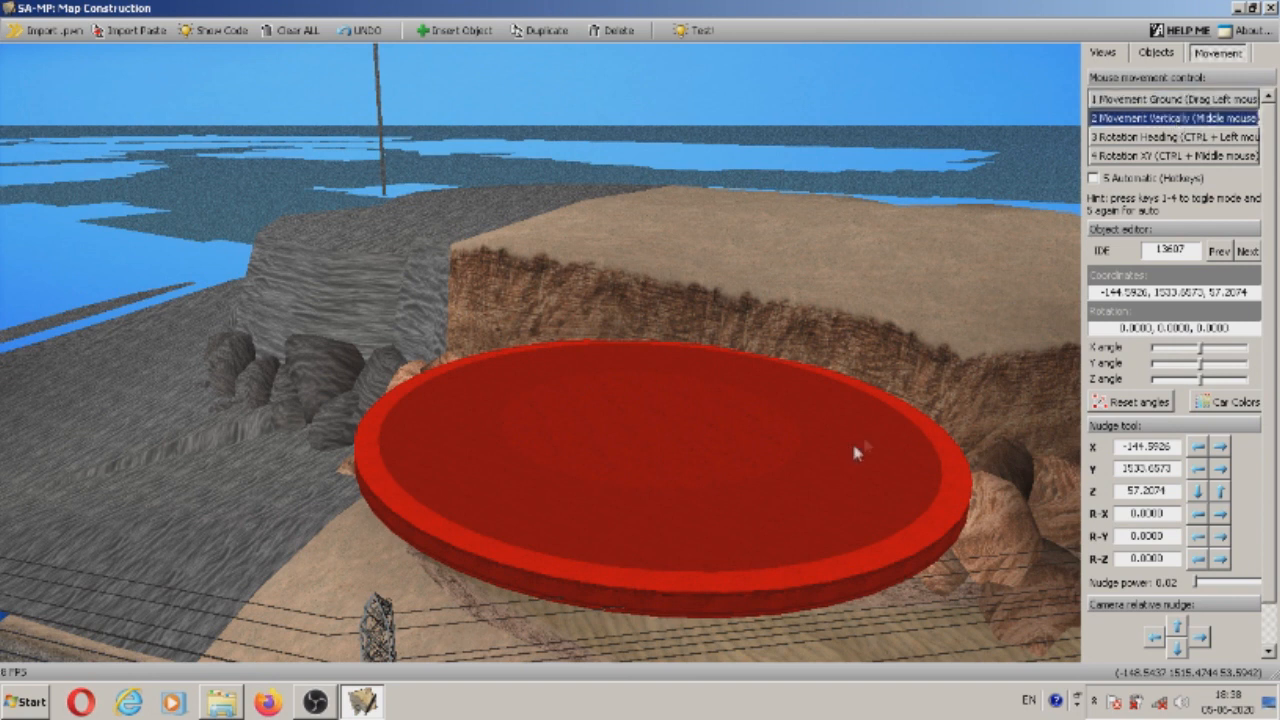
middle_drag(697, 428, 697, 370)
mouse_move(697, 370)
mouse_down()
mouse_move(697, 336)
mouse_move(697, 500)
mouse_move(697, 368)
mouse_up()
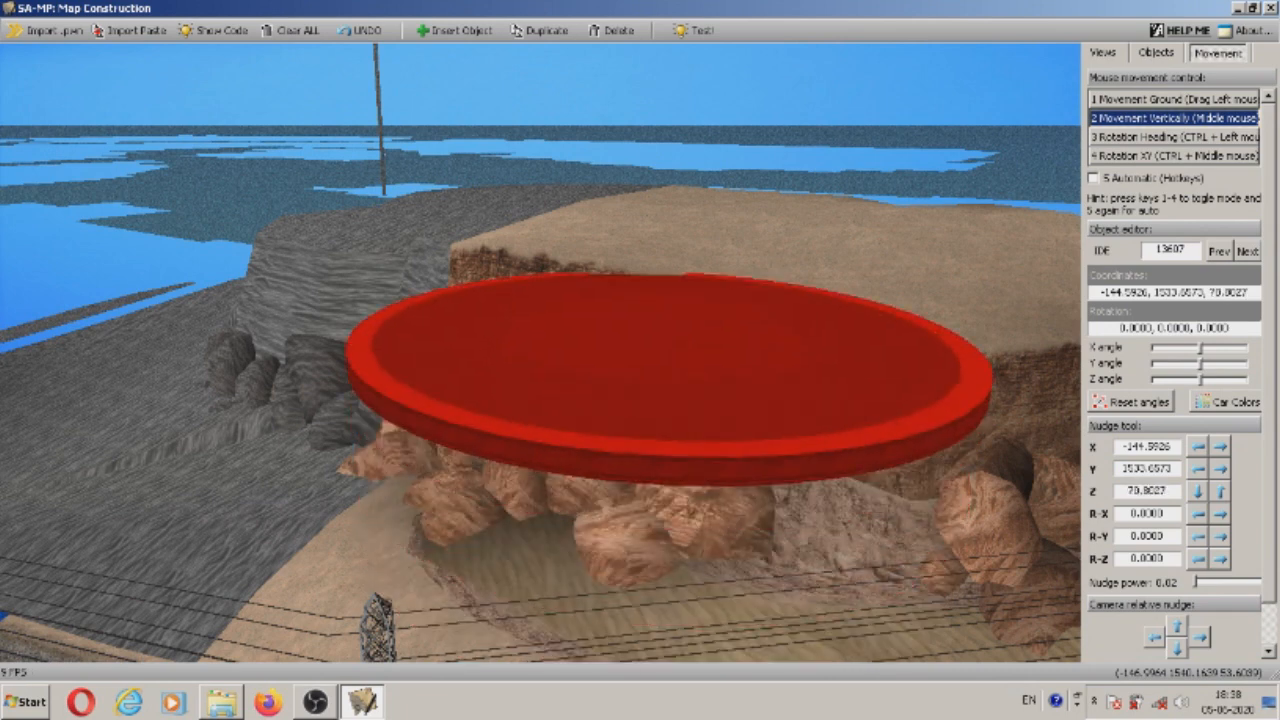
Switch to ground movement and shift the platform beside the cliff top to about X -131.6, Y 1512.5.
right_drag(697, 368, 714, 236)
scroll(650, 250, up, 5)
scroll(650, 250, down, 5)
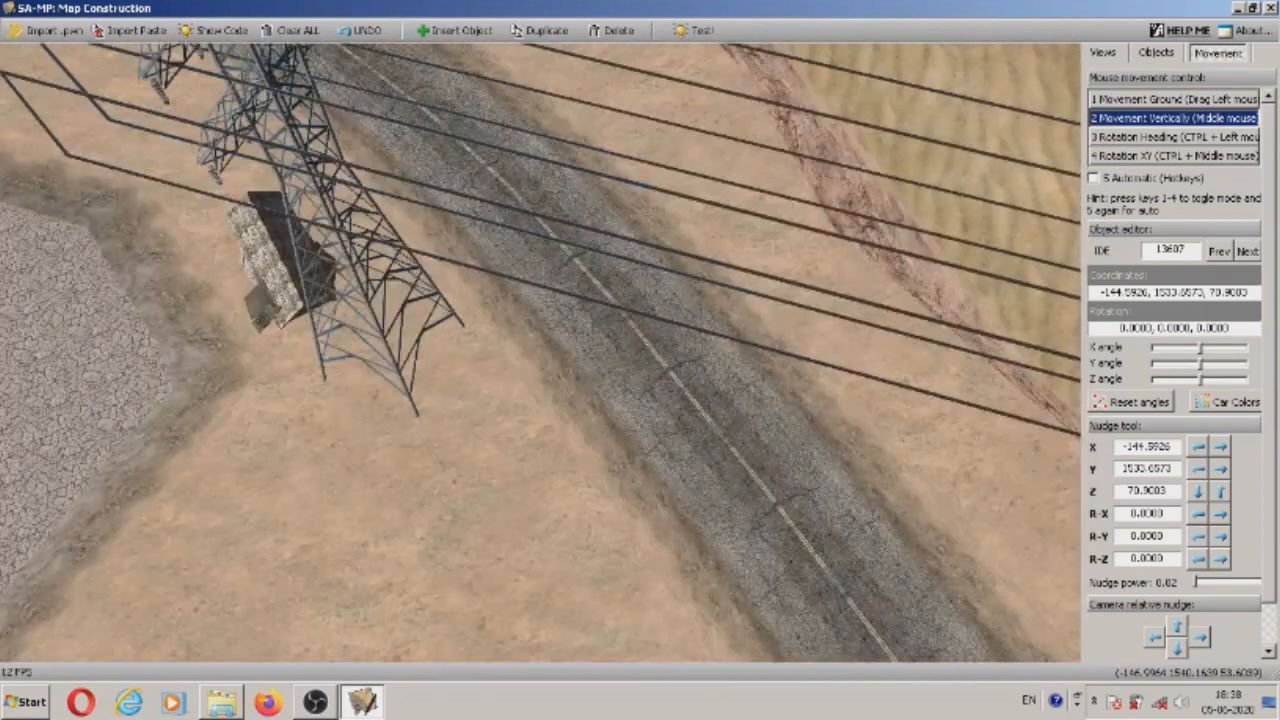
right_drag(640, 400, 650, 250)
right_drag(657, 316, 546, 494)
scroll(657, 316, up, 3)
key(1)
drag(600, 560, 437, 510)
Switch to vertical movement and raise the platform level with the cliff top, to about Z 74.7.
key(2)
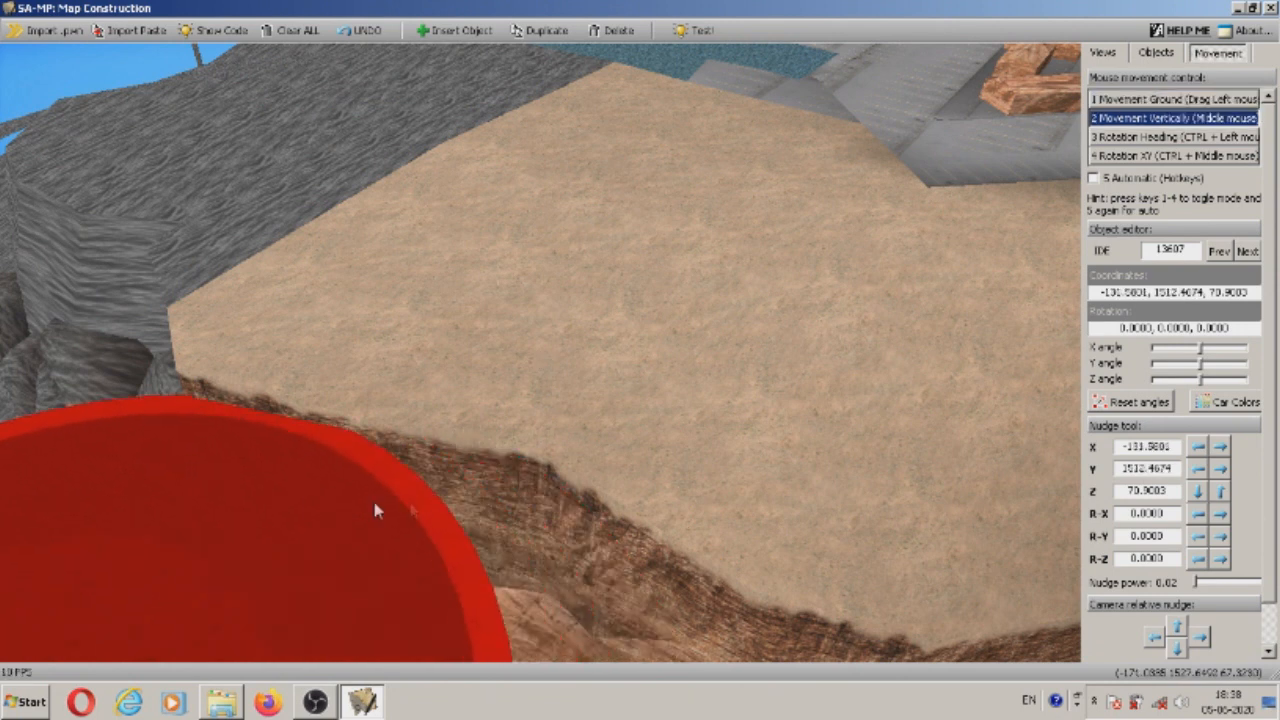
middle_drag(320, 443, 330, 395)
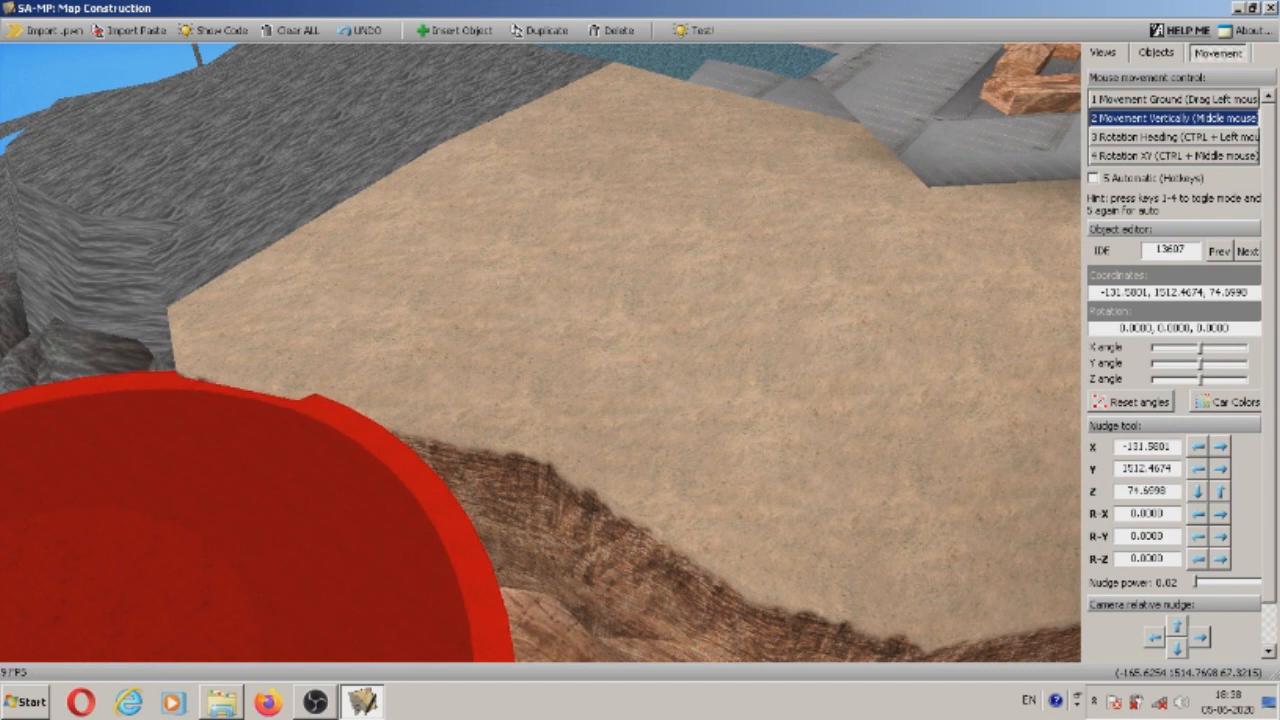
right_drag(330, 395, 756, 277)
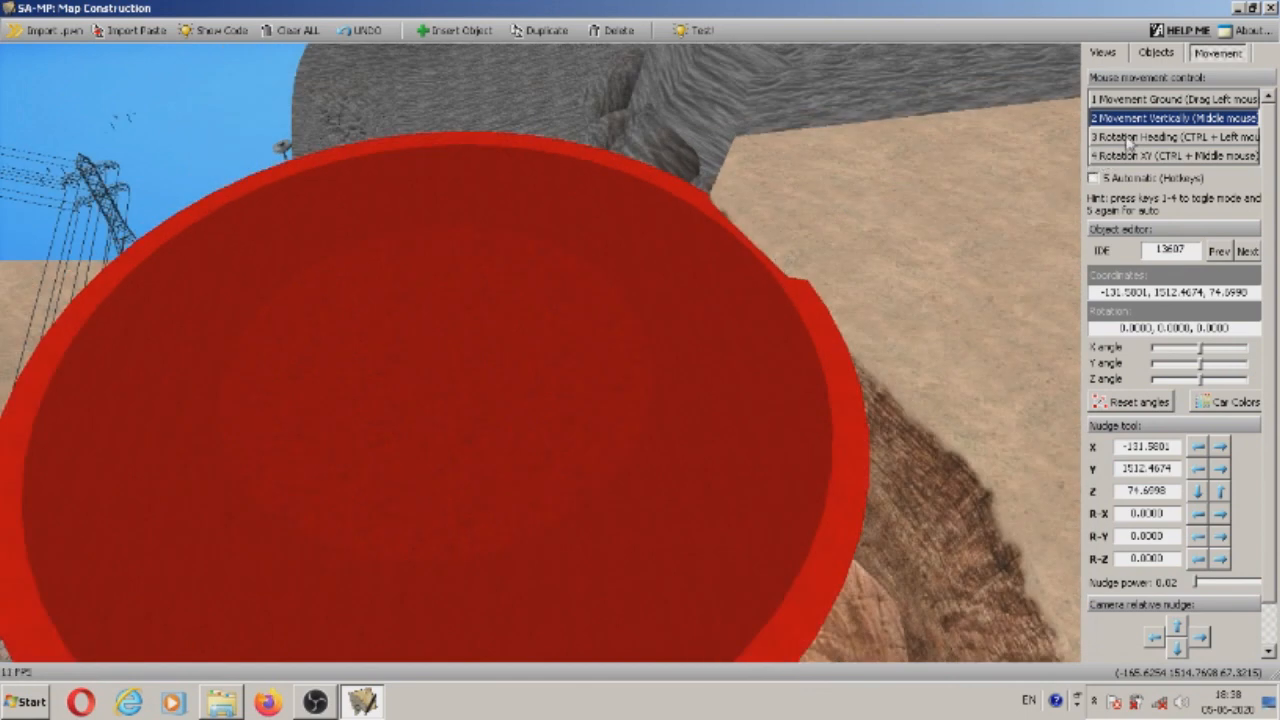
Start adding an object to the collection, search the available objects for "cock" and preview des_cockbody.
click(1155, 55)
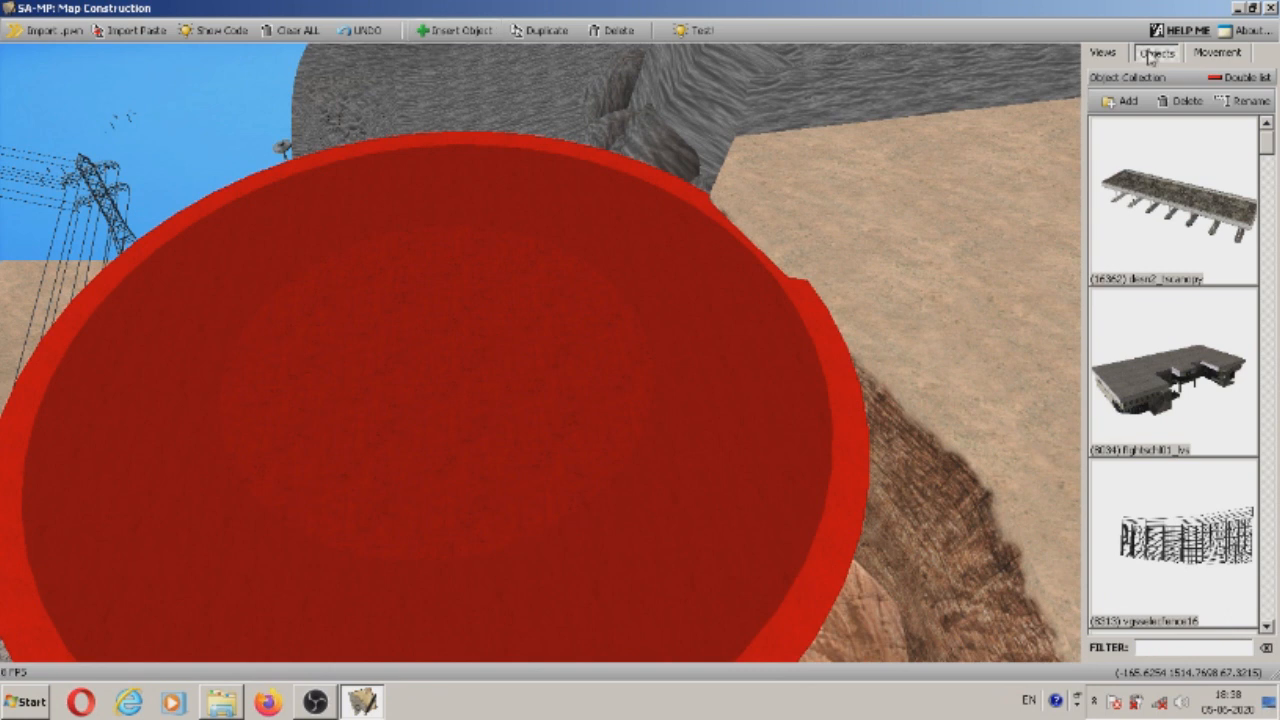
click(1125, 103)
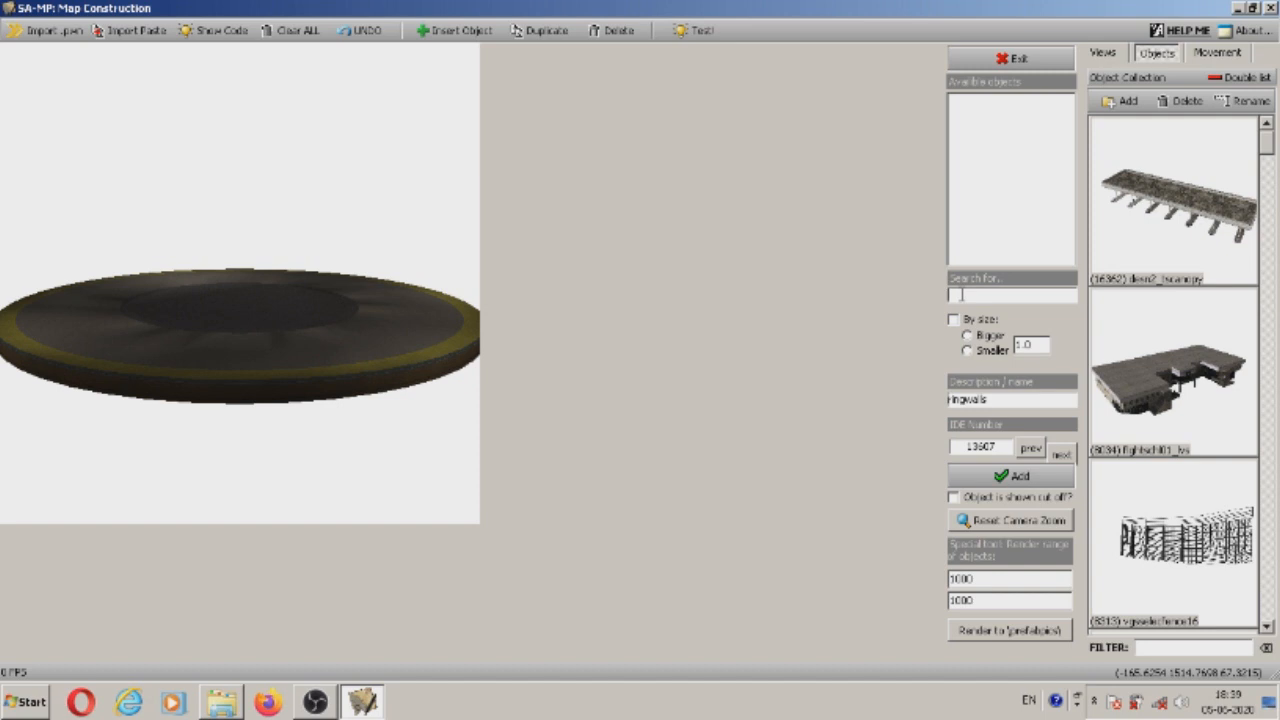
text(cock)
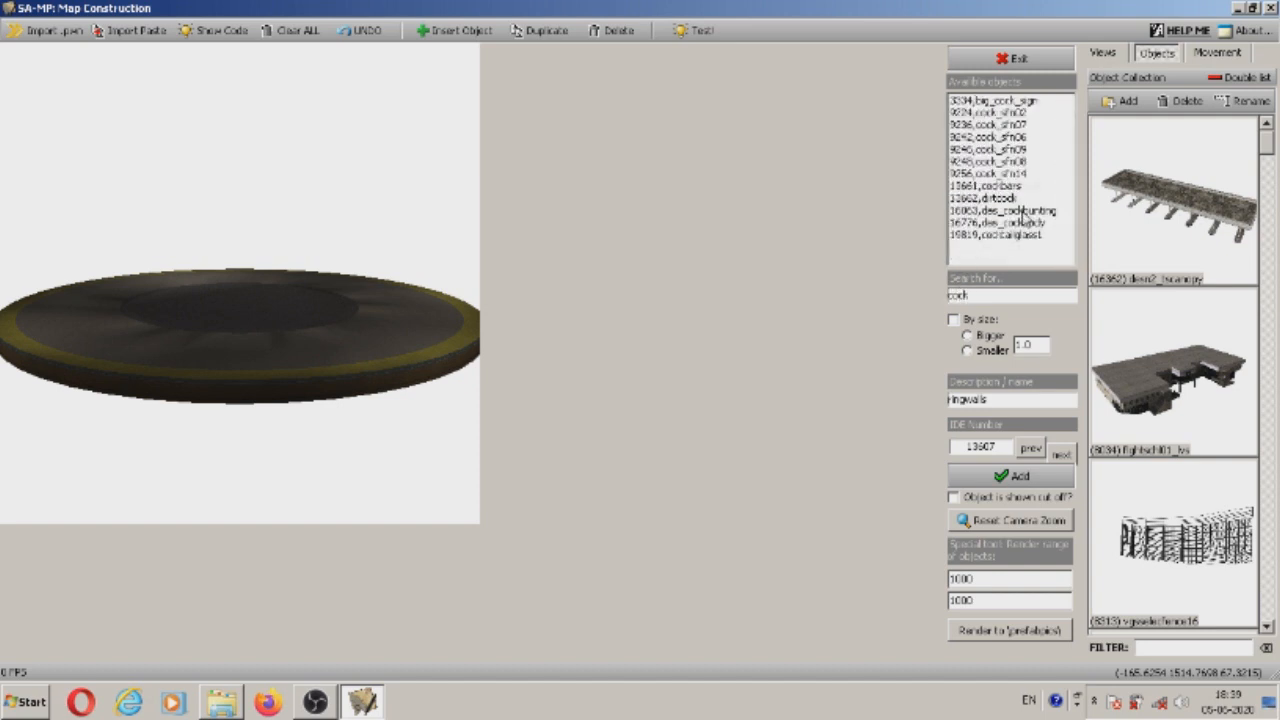
click(1024, 221)
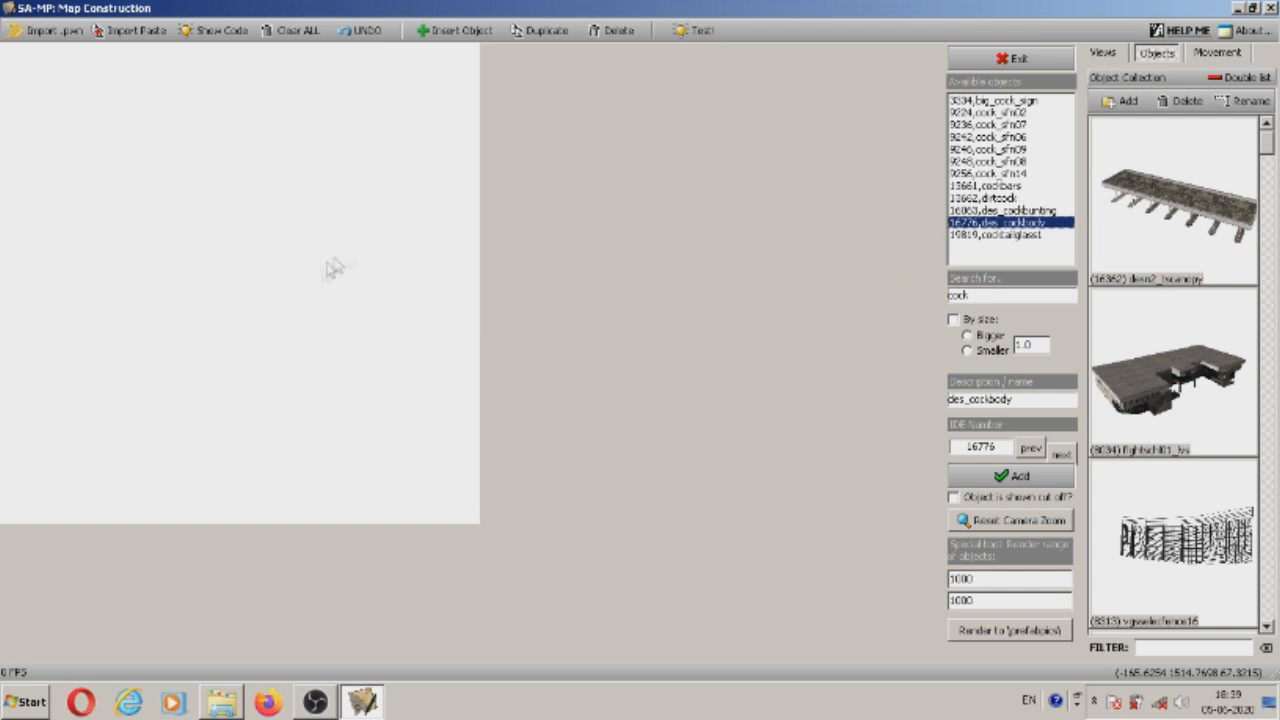
Compare previews of cock_sfn09, des_cockbunting and des_cockbody, settle on des_cockbody and highlight its IDE number.
click(1028, 149)
click(1026, 210)
click(1030, 221)
click(1028, 202)
click(1031, 218)
click(1026, 213)
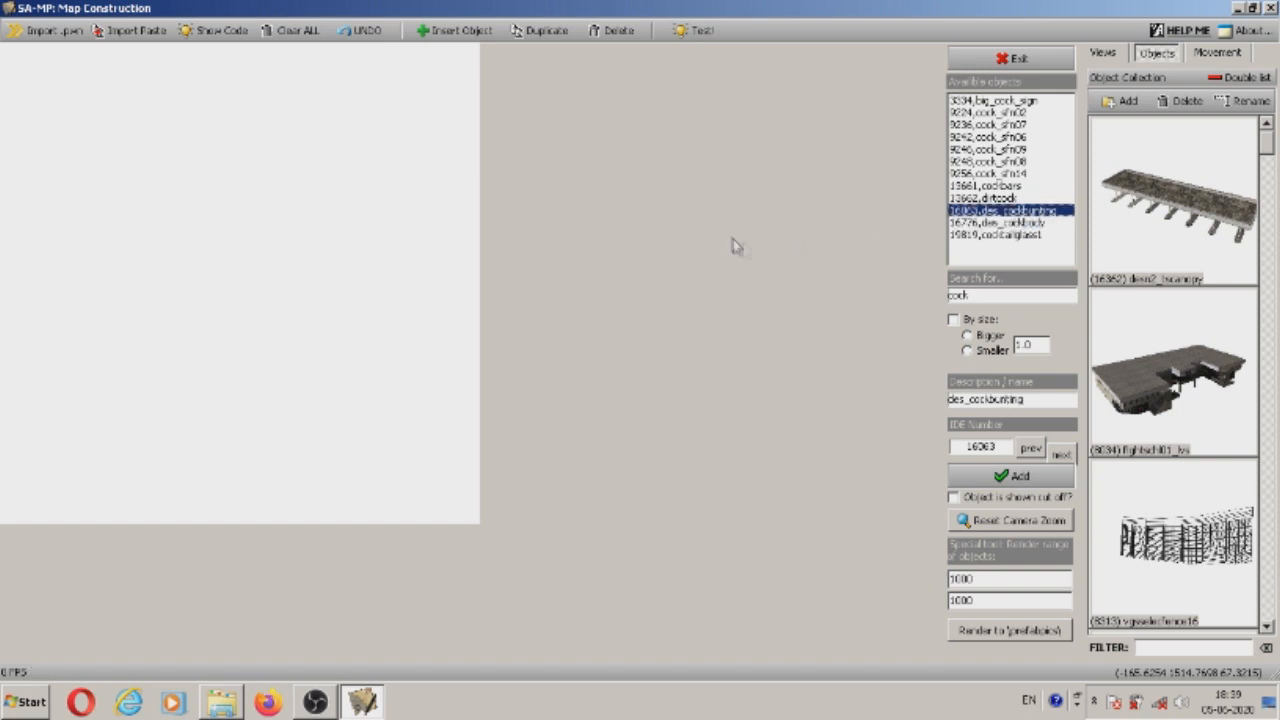
click(958, 223)
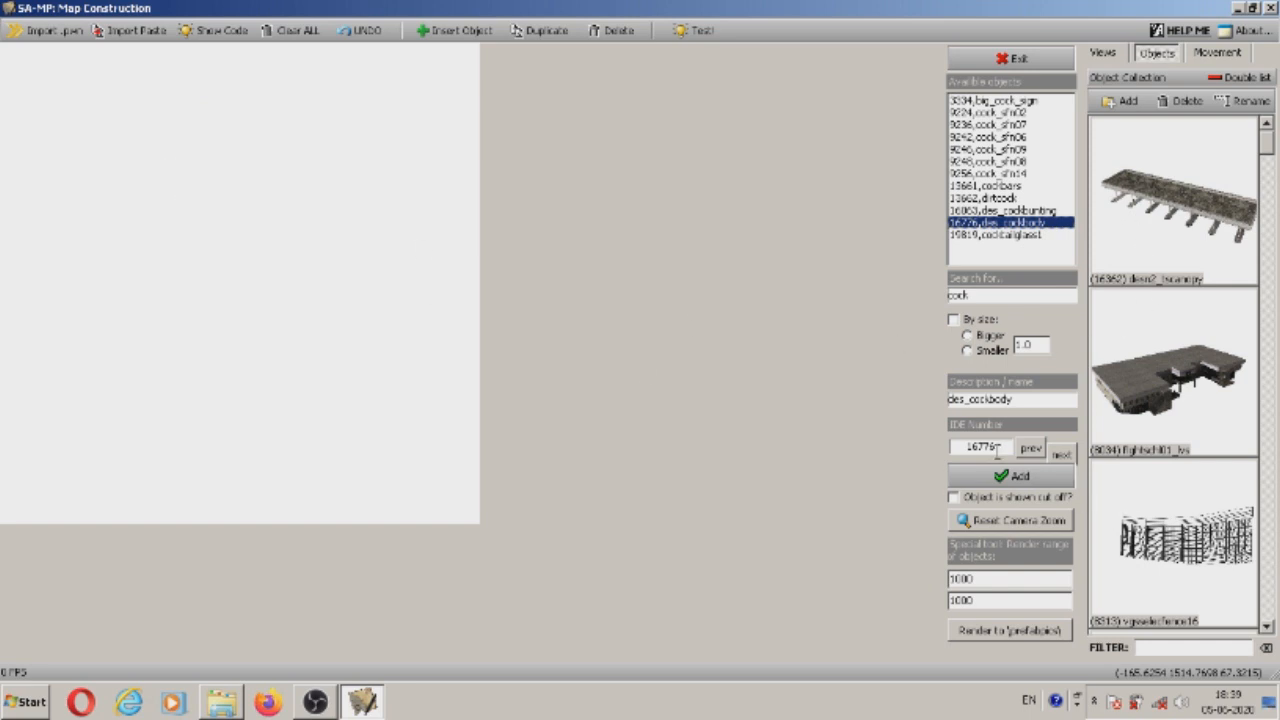
drag(997, 452, 878, 466)
Browse through the models saved in the object collection.
drag(1271, 150, 1272, 180)
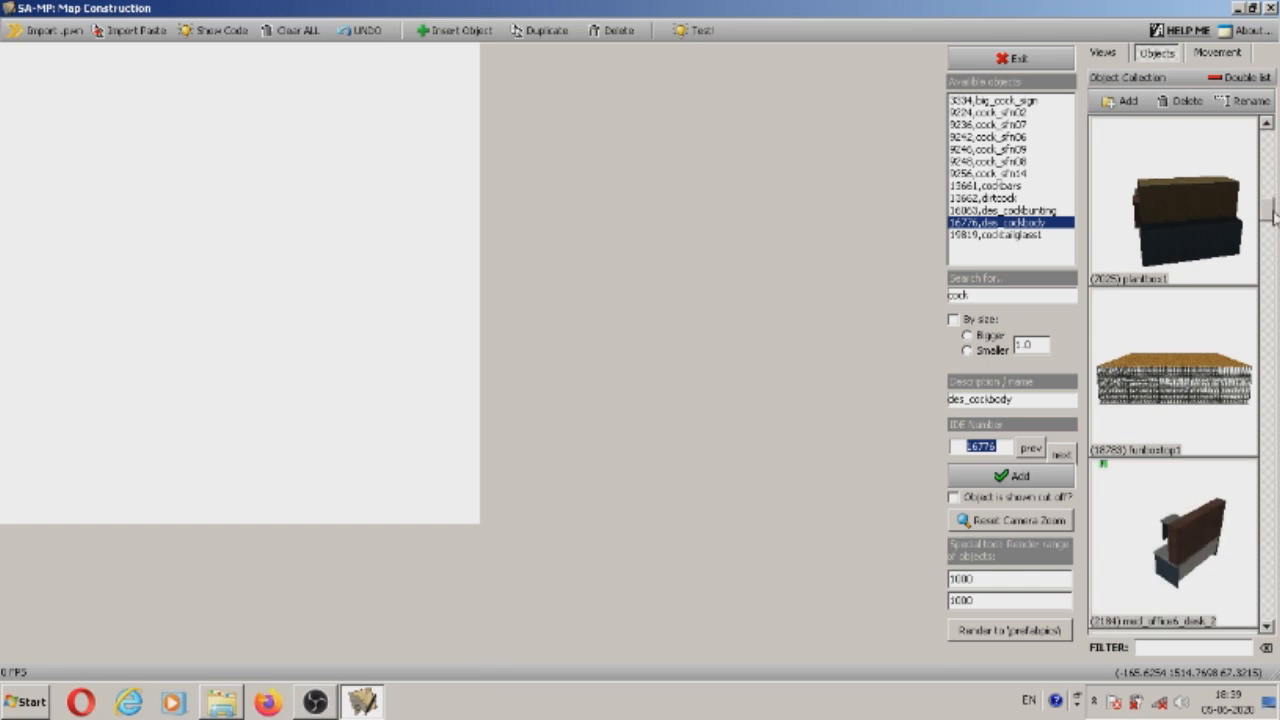
drag(1270, 214, 1270, 150)
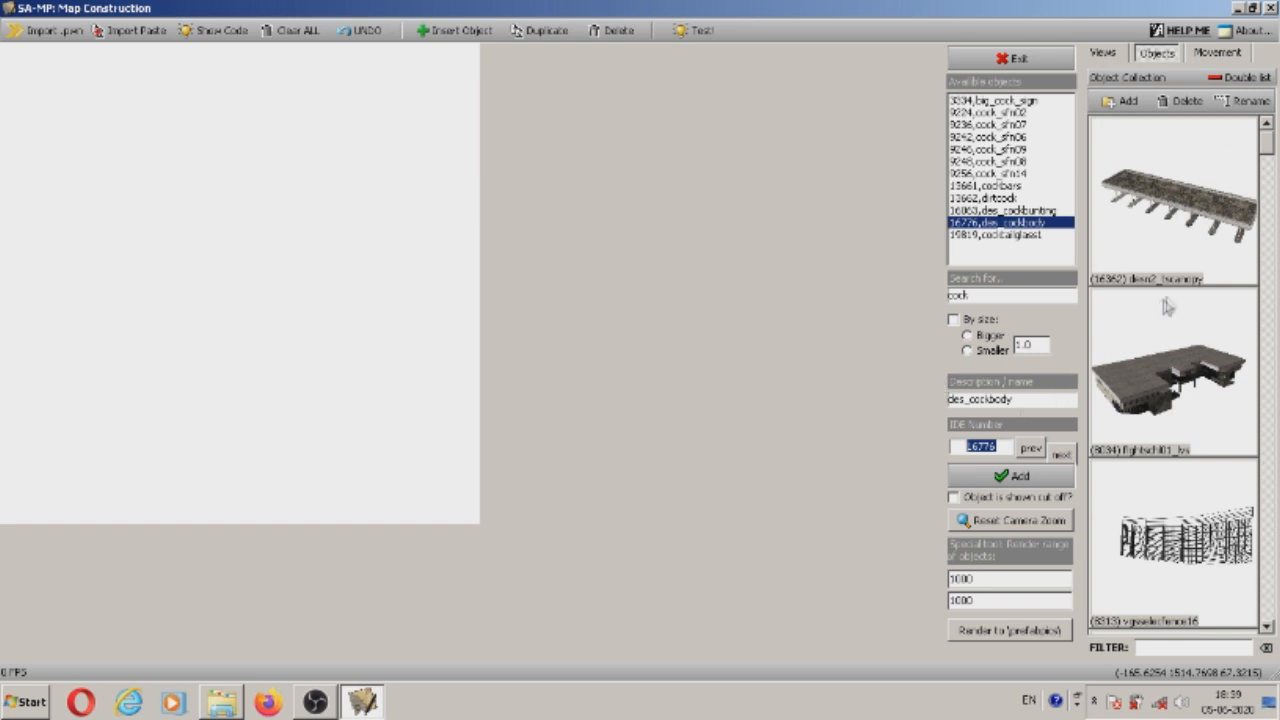
drag(1270, 147, 1270, 180)
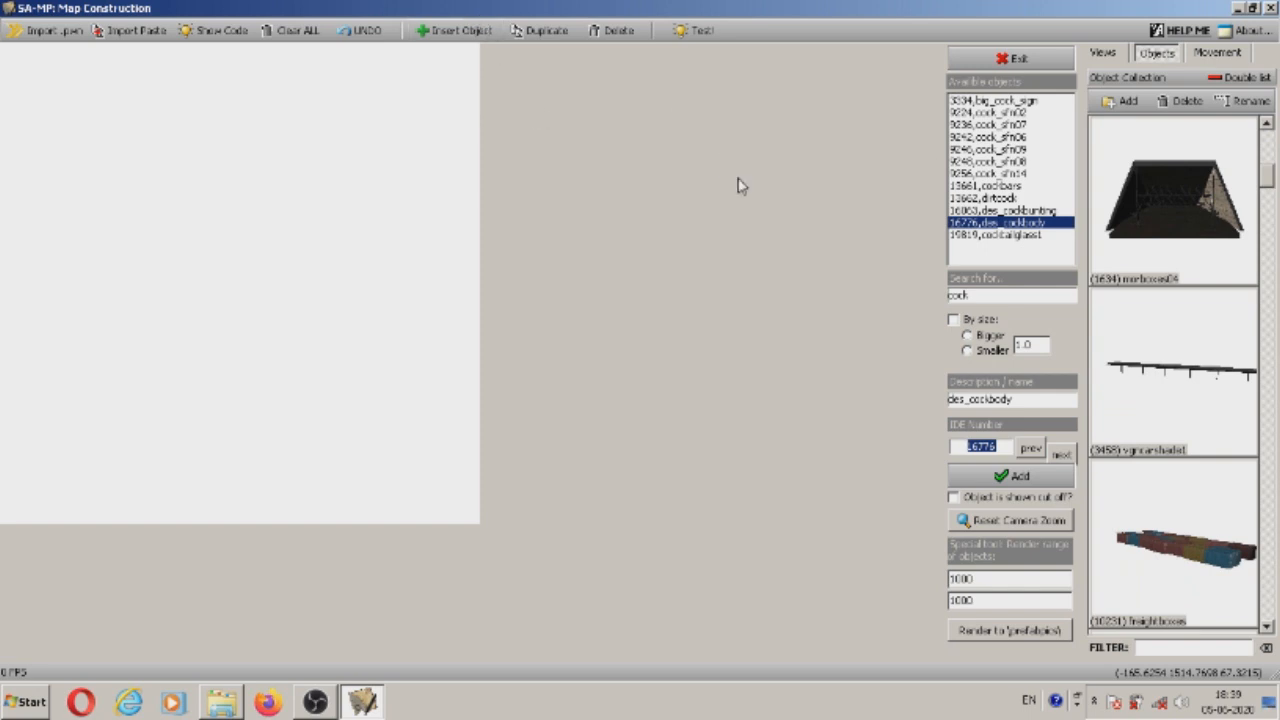
Exit the object browser and insert the object with IDE number 16776 onto the platform.
click(997, 446)
double_click(997, 446)
click(1008, 58)
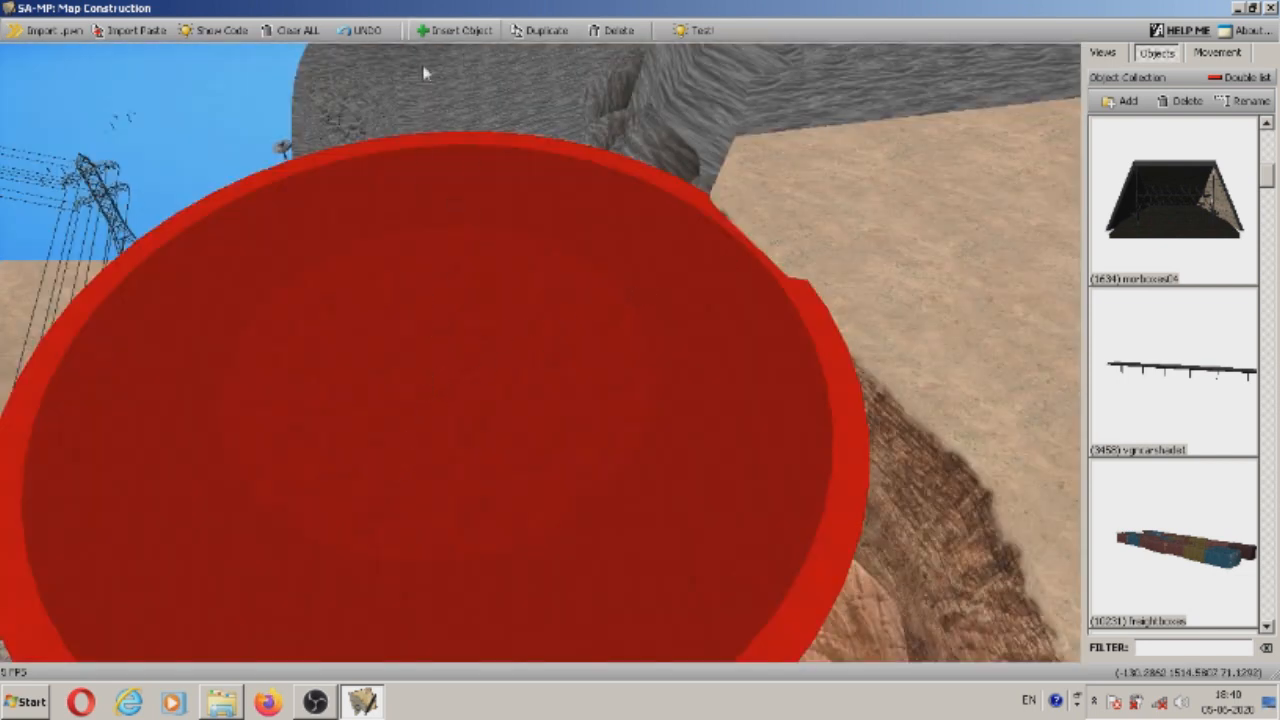
click(448, 30)
text(16776)
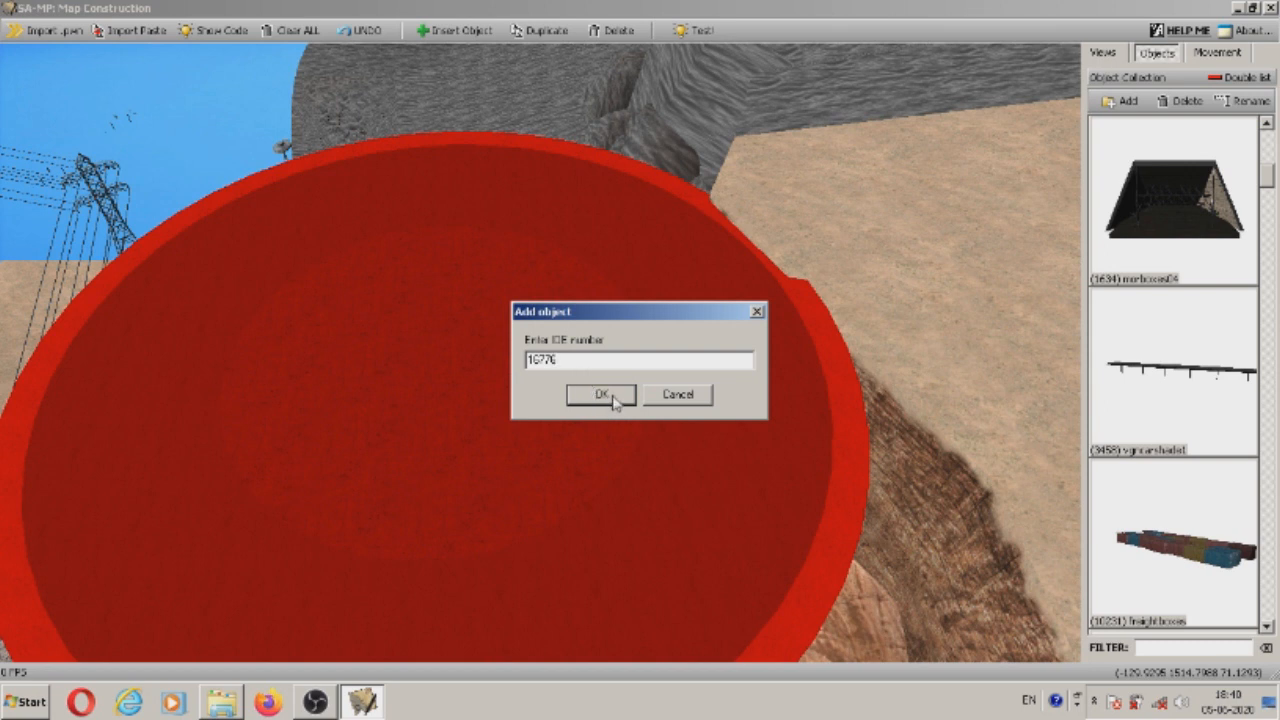
click(606, 394)
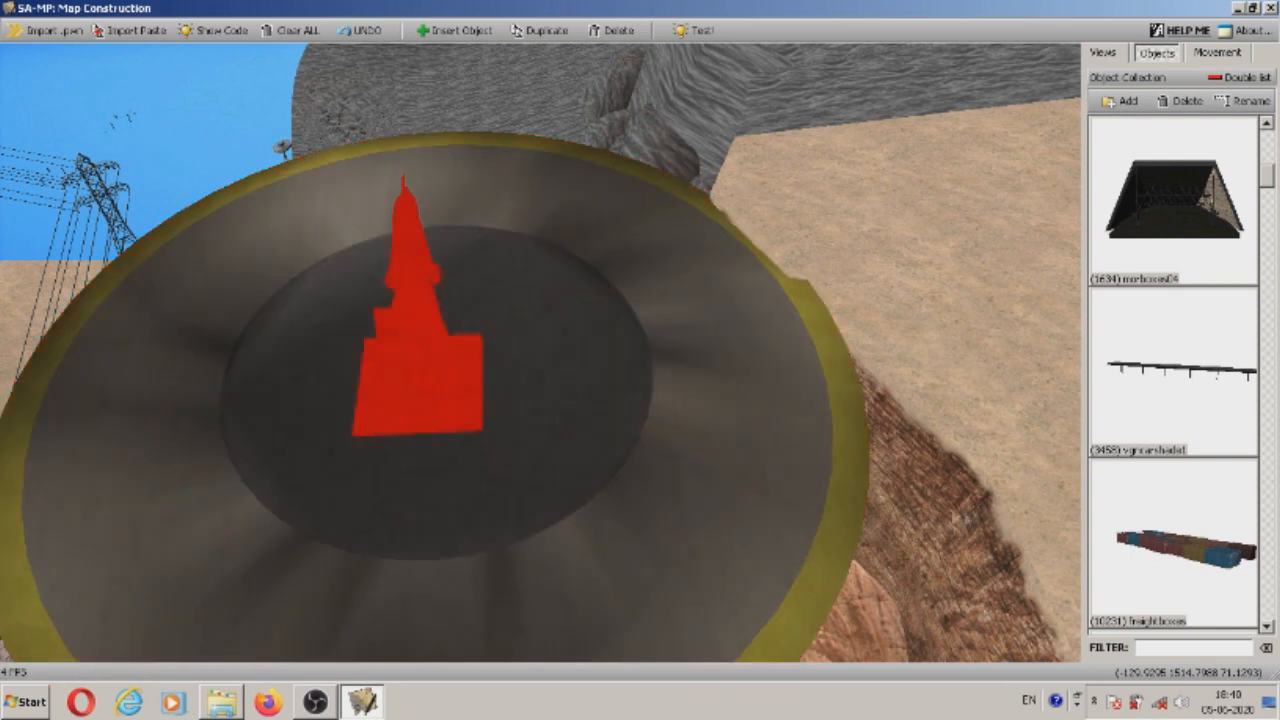
Select the platform and examine the inserted rooster statue from close up.
click(564, 361)
right_drag(564, 361, 505, 280)
scroll(564, 361, up, 3)
scroll(564, 361, down, 1)
scroll(564, 361, down, 1)
right_drag(564, 361, 570, 368)
right_drag(547, 315, 561, 351)
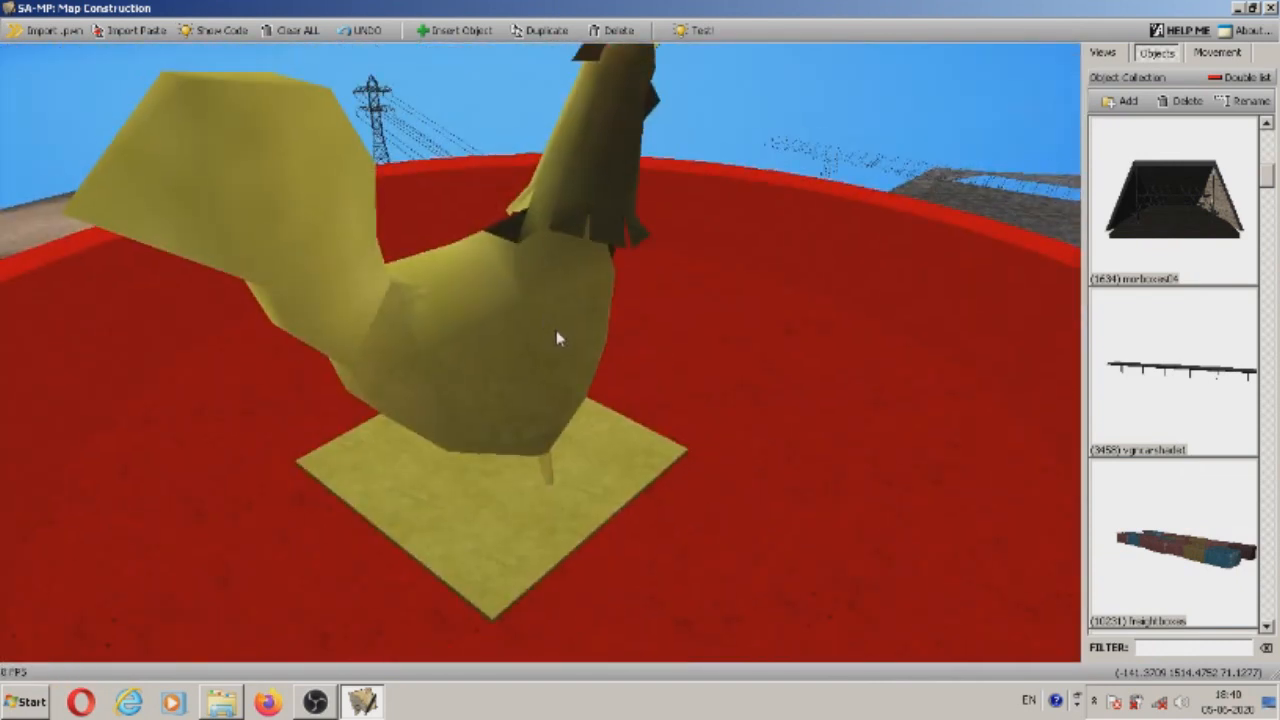
Switch the selection between the rooster statue and the platform, ending with the statue selected.
click(668, 363)
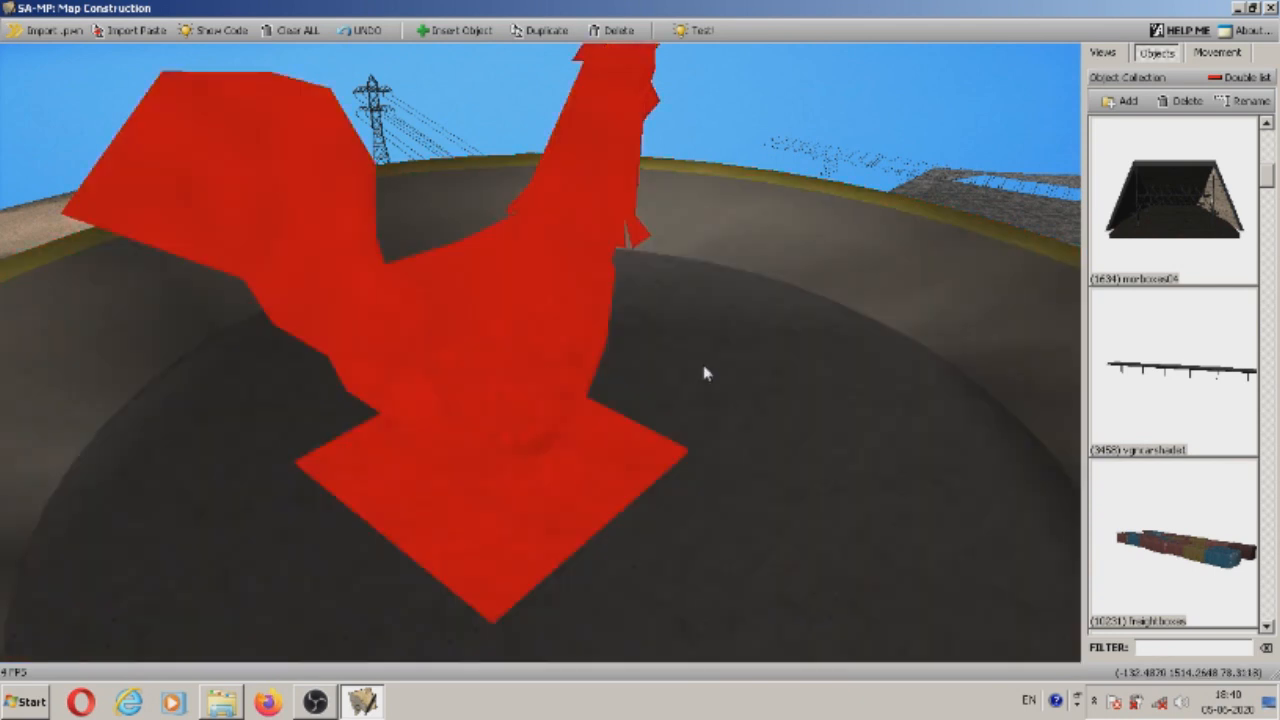
click(707, 368)
right_drag(707, 368, 655, 430)
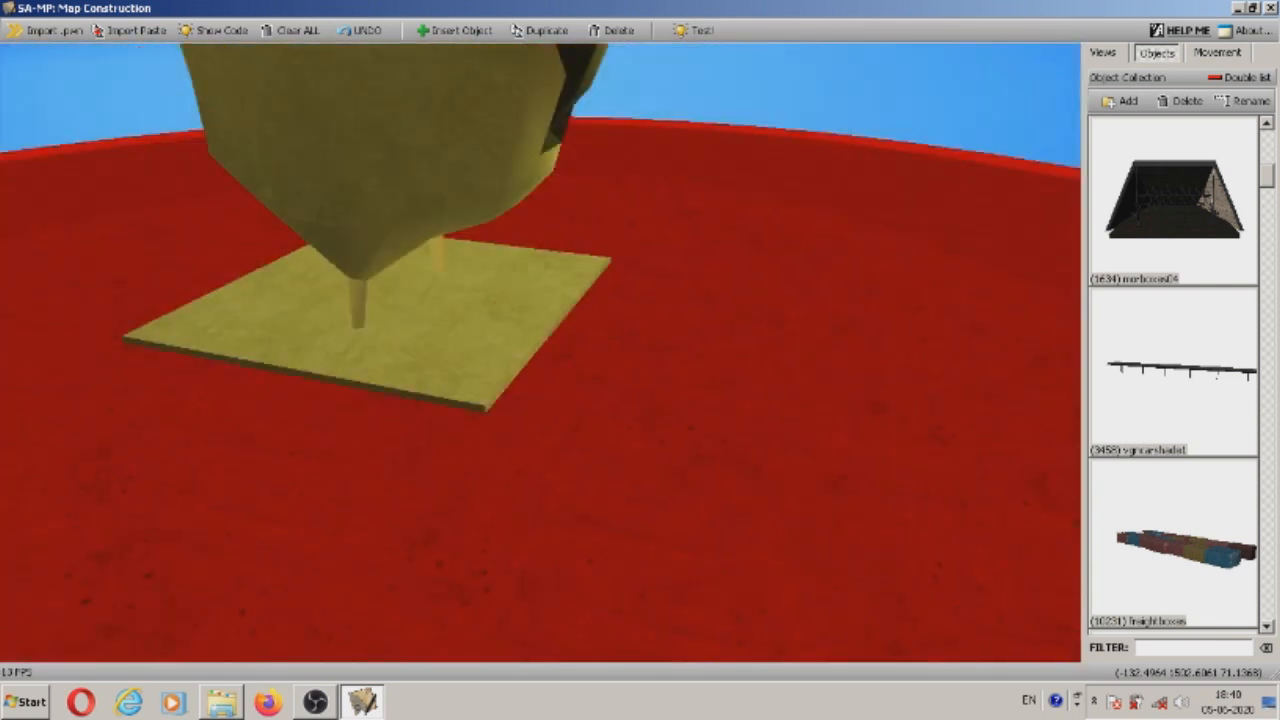
click(520, 346)
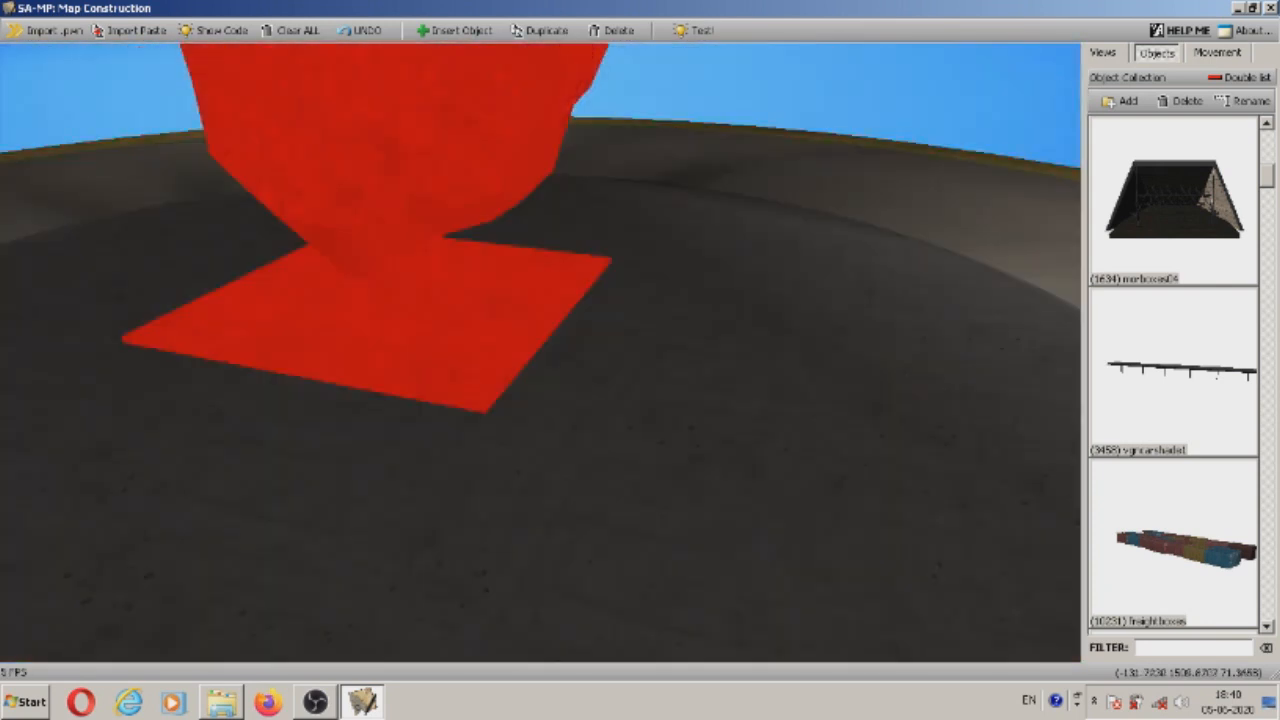
Show the movement controls and move the rooster statue horizontally off the platform to about X -85.3, Y 1503.0.
click(1237, 56)
click(1167, 106)
right_drag(950, 172, 722, 188)
key(s)
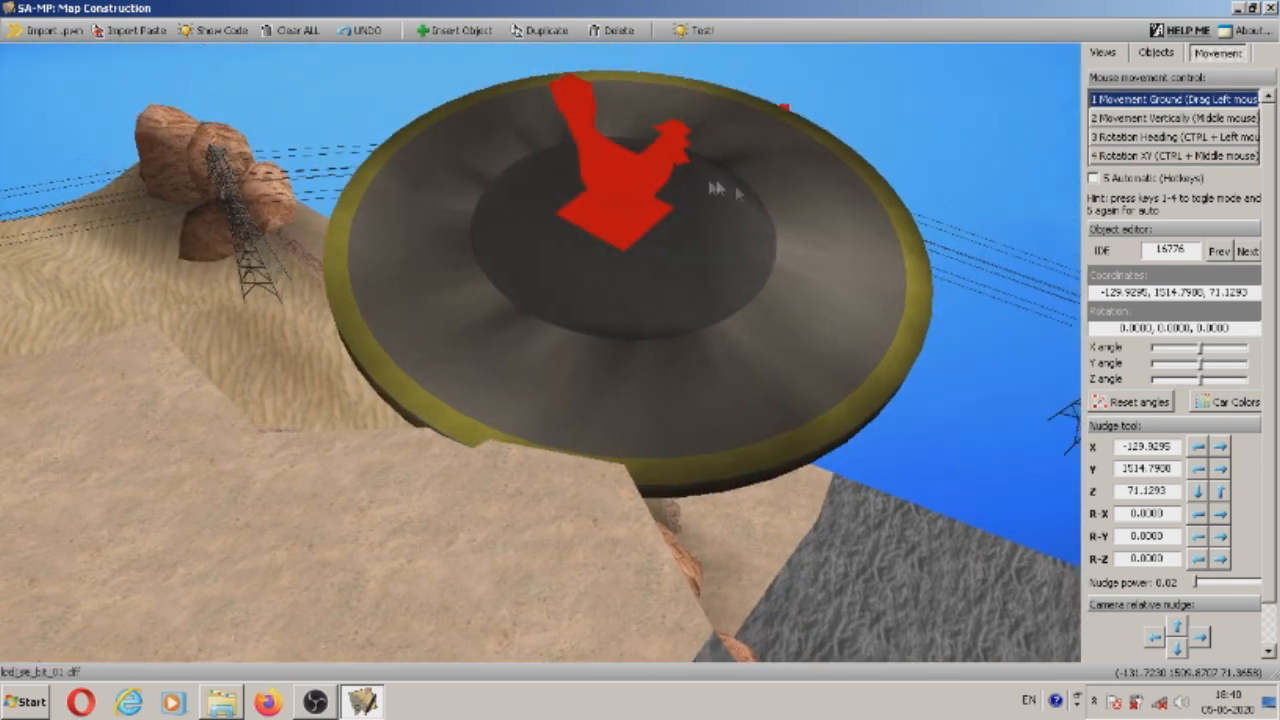
drag(617, 188, 848, 94)
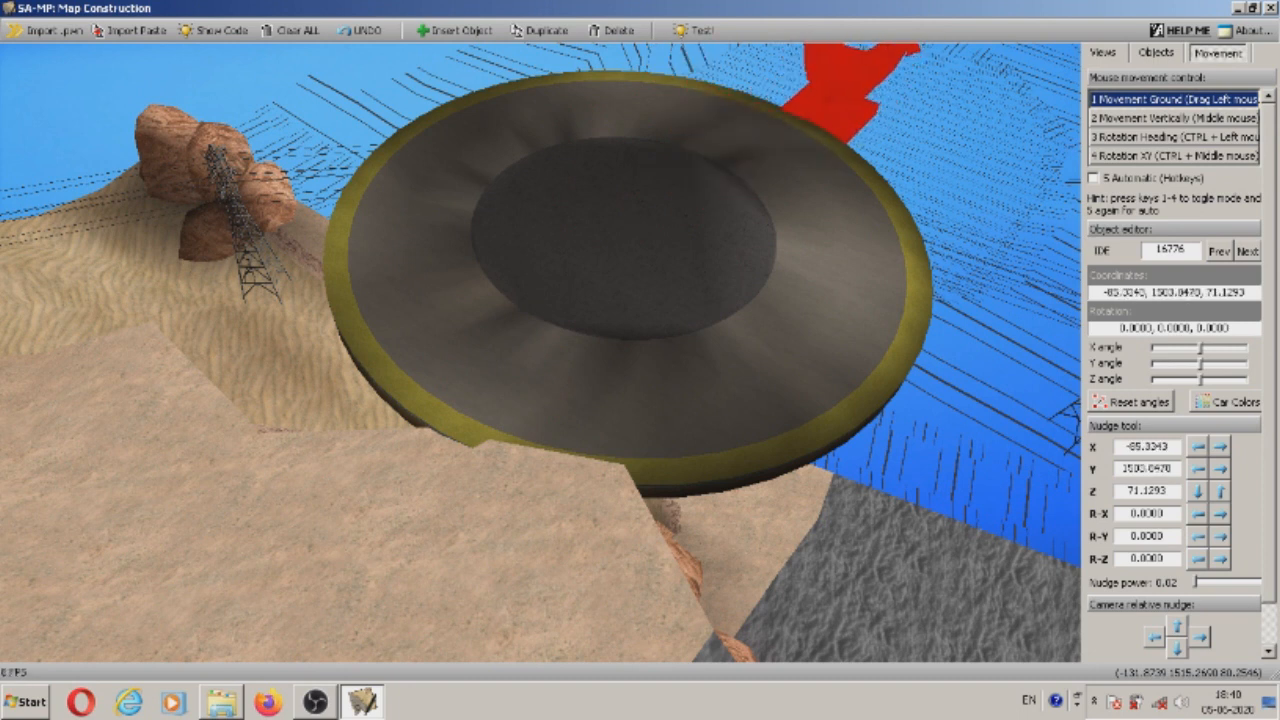
Move the rooster statue back onto the platform's centre at about X -131.5, Y 1511.6, keeping it selected.
right_drag(540, 352, 600, 290)
key(w)
key(s)
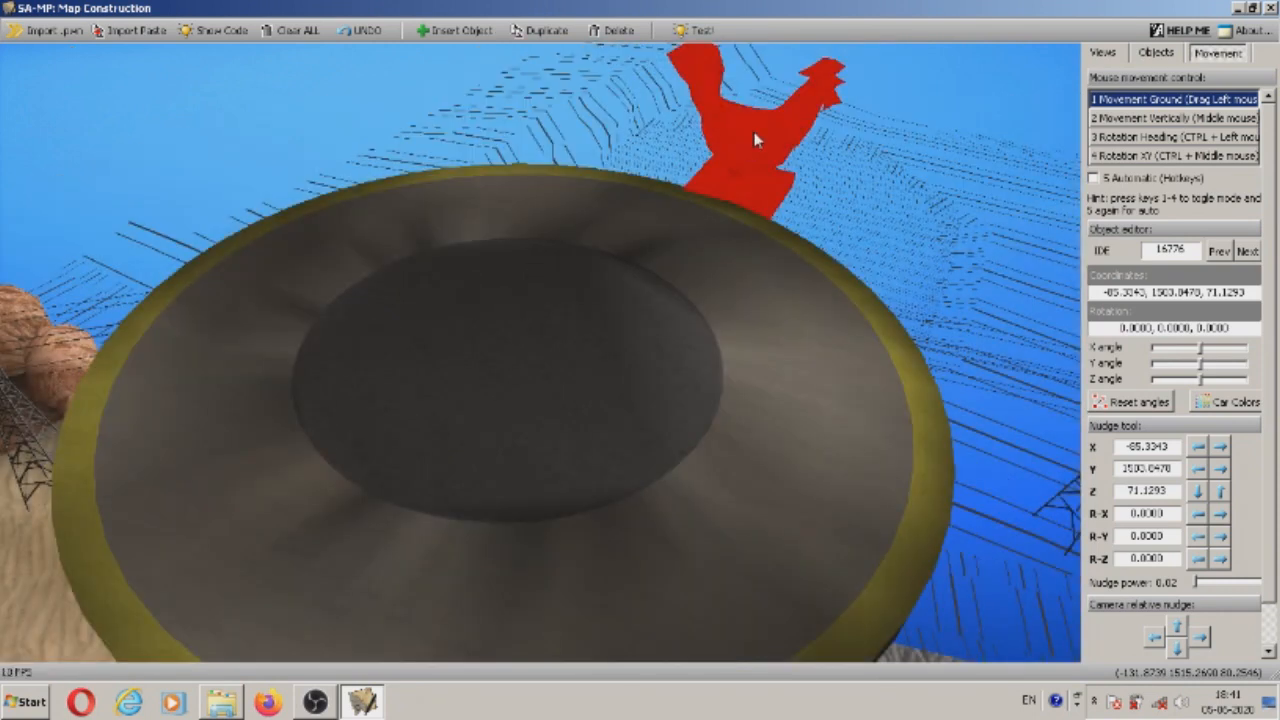
drag(755, 140, 595, 250)
drag(562, 302, 487, 344)
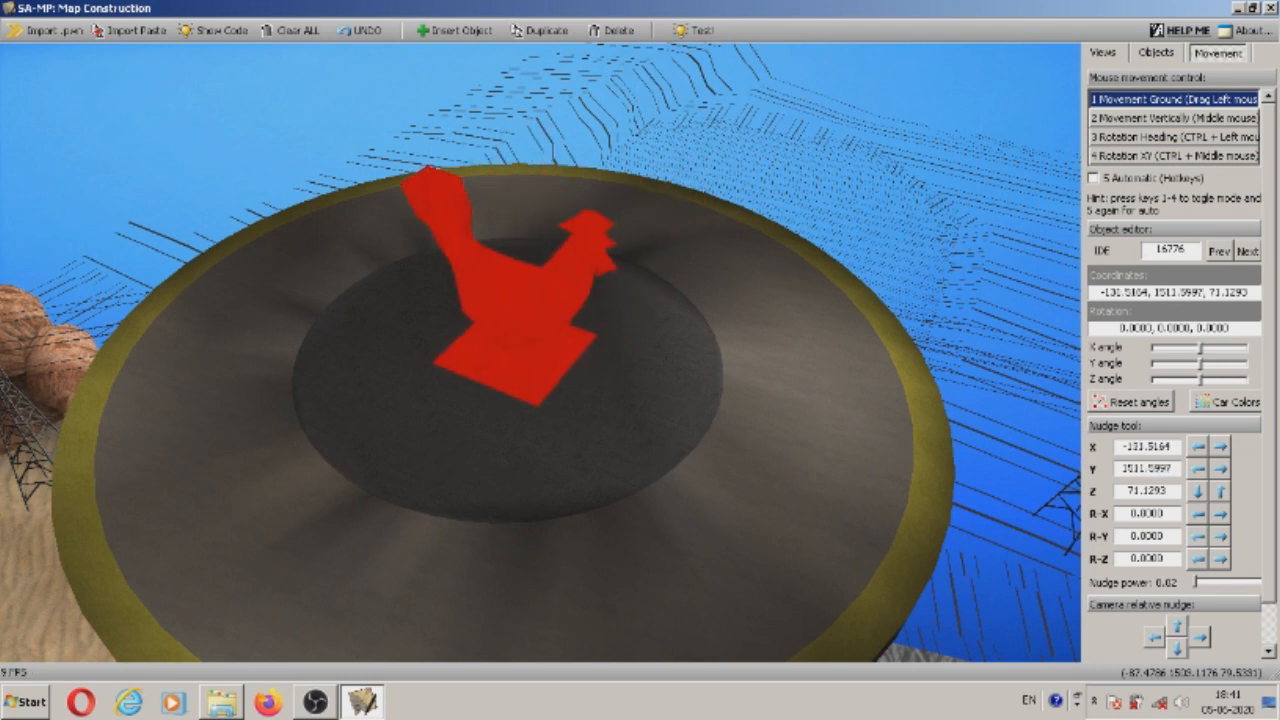
click(816, 273)
click(546, 317)
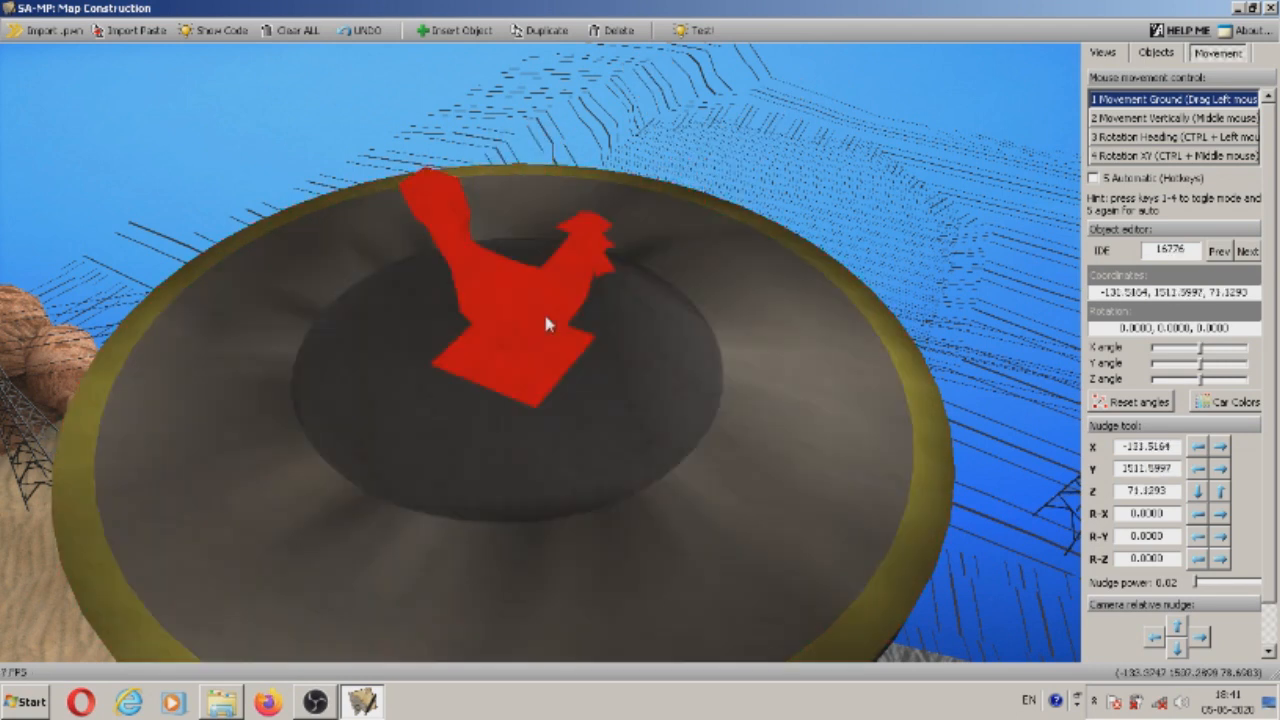
Rotate the rooster statue's heading to about -56.5°, select the platform, and reselect the statue.
key(3)
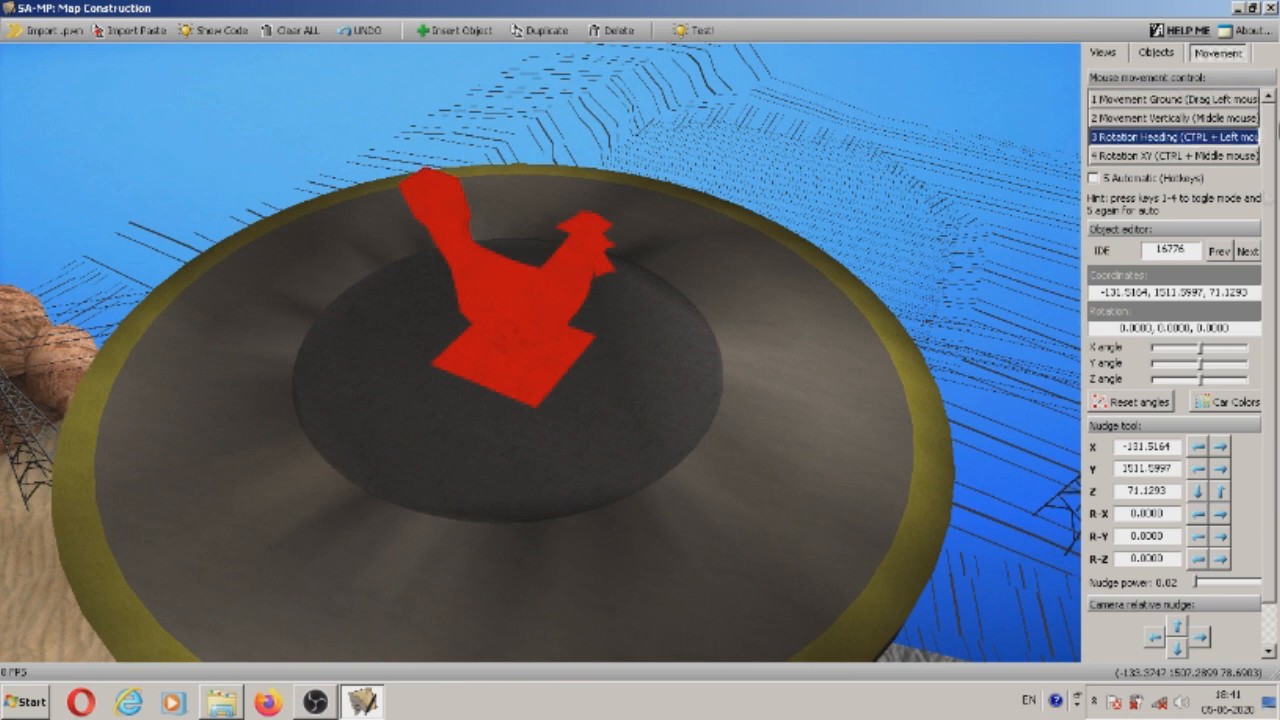
drag(456, 343, 511, 360)
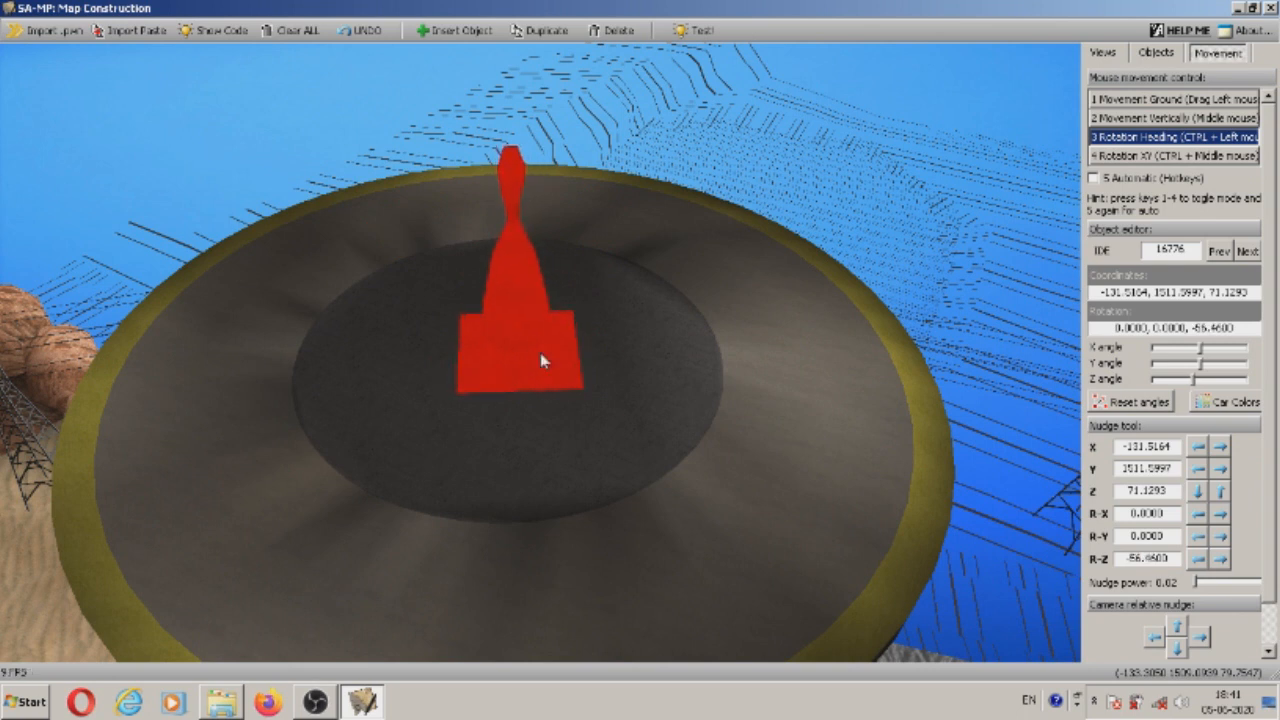
click(585, 420)
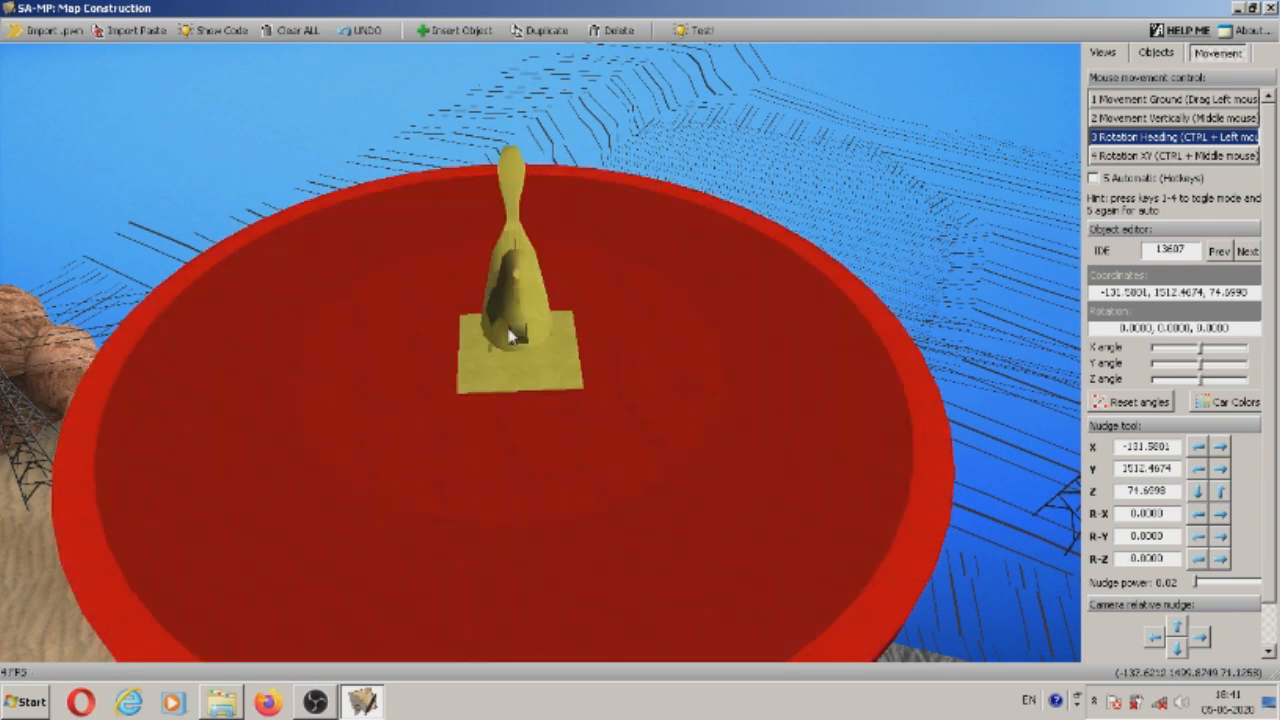
click(517, 338)
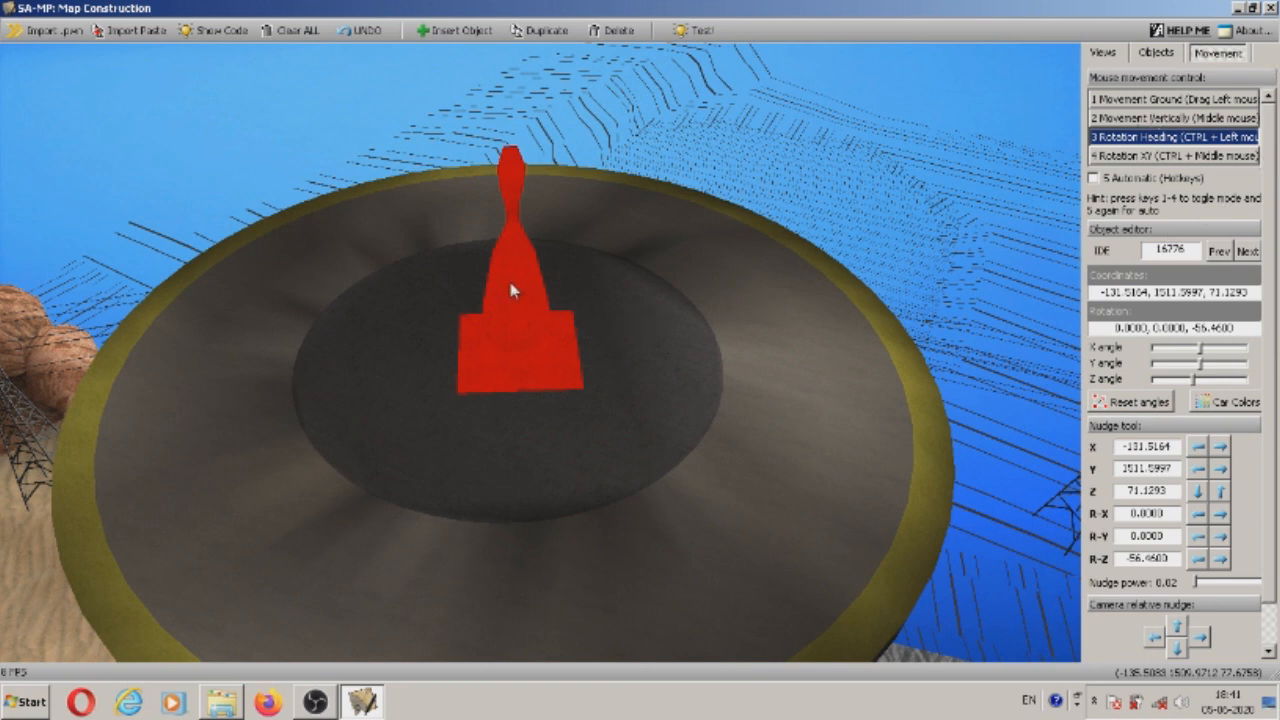
Lower the rooster statue vertically into the platform to about Z 64.6, inspect it from the side, and leave it selected.
key(2)
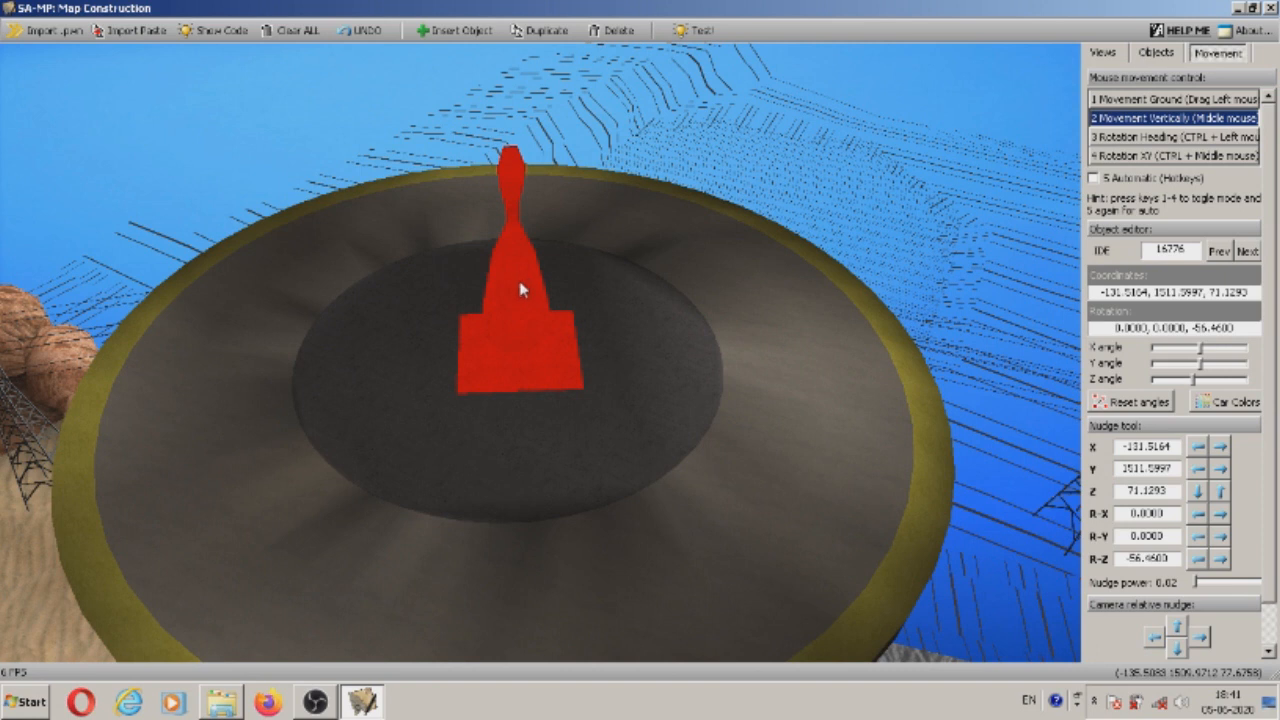
drag(505, 142, 505, 216)
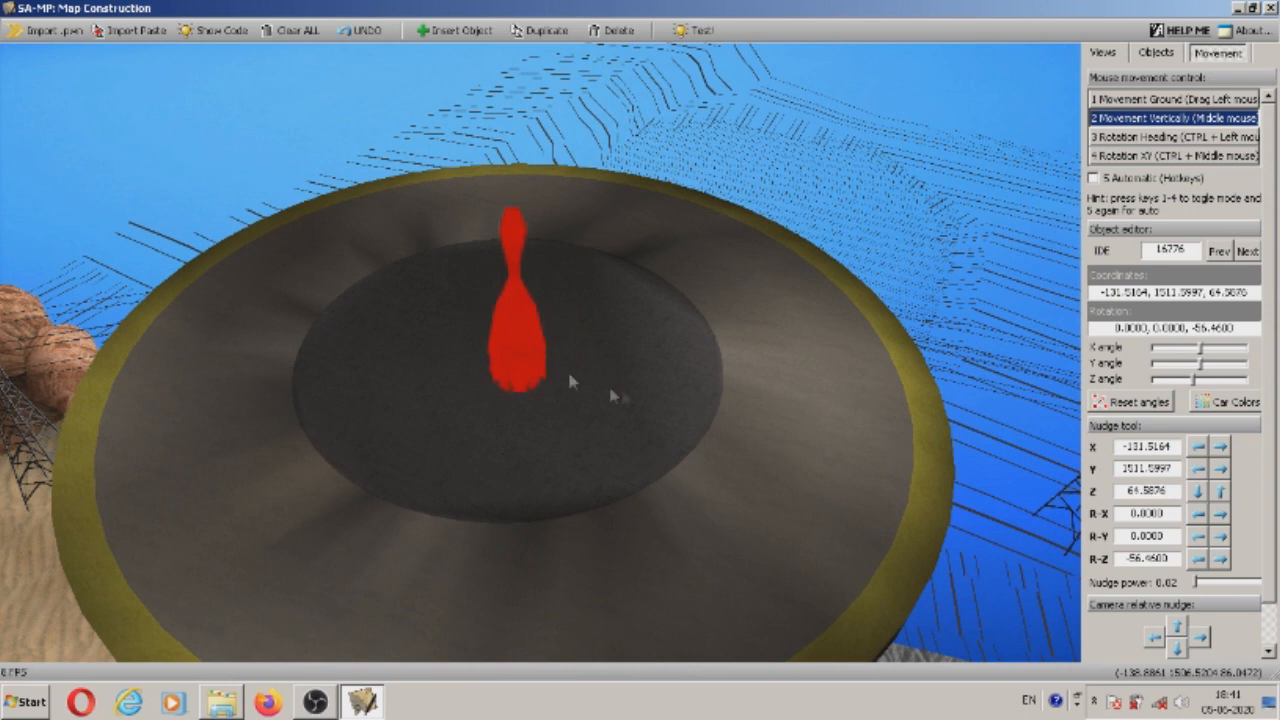
click(627, 389)
right_drag(627, 389, 640, 290)
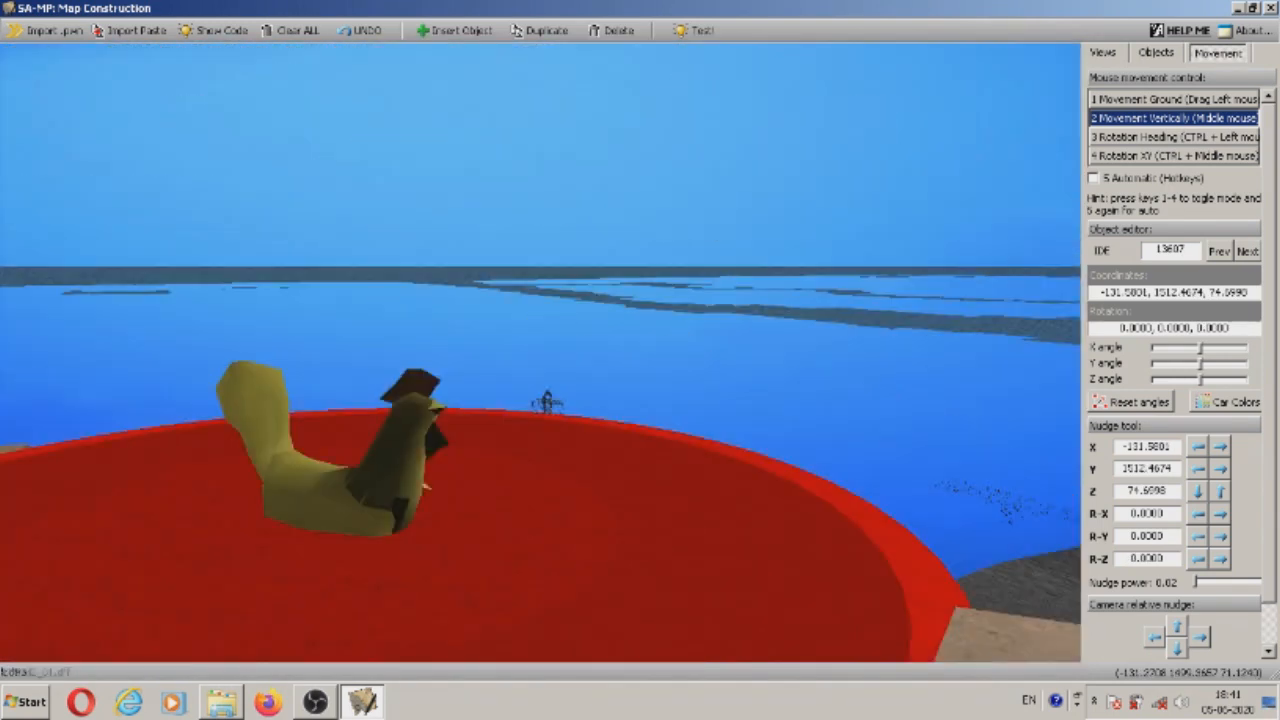
right_drag(547, 400, 688, 252)
click(542, 359)
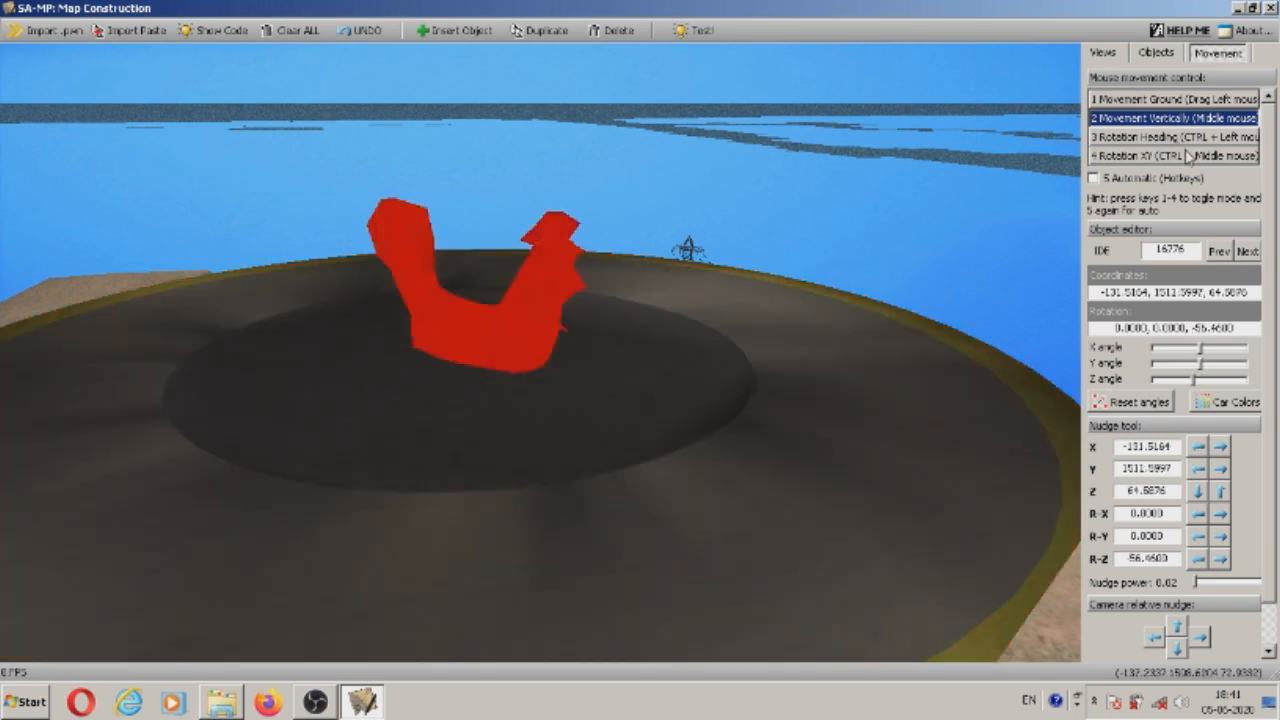
Switch to XY rotation mode, alternate the selection between platform and rooster statue, and highlight the statue's rotation values.
click(1168, 160)
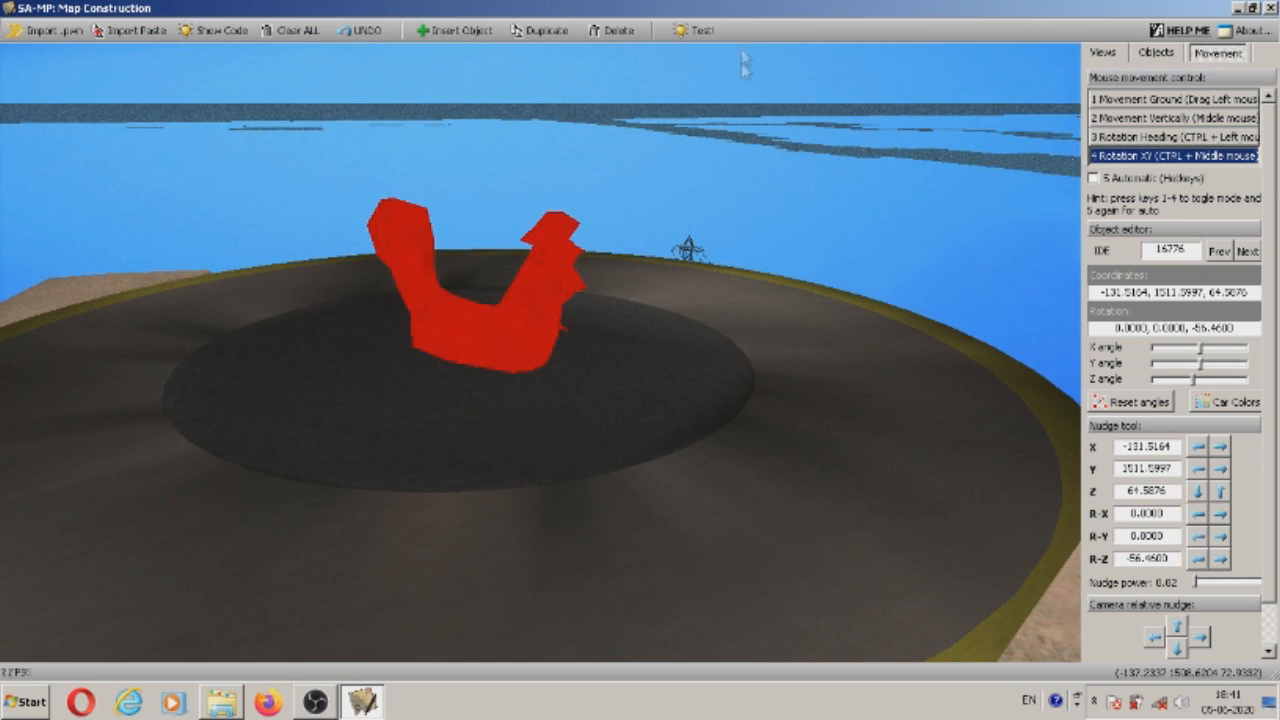
click(667, 432)
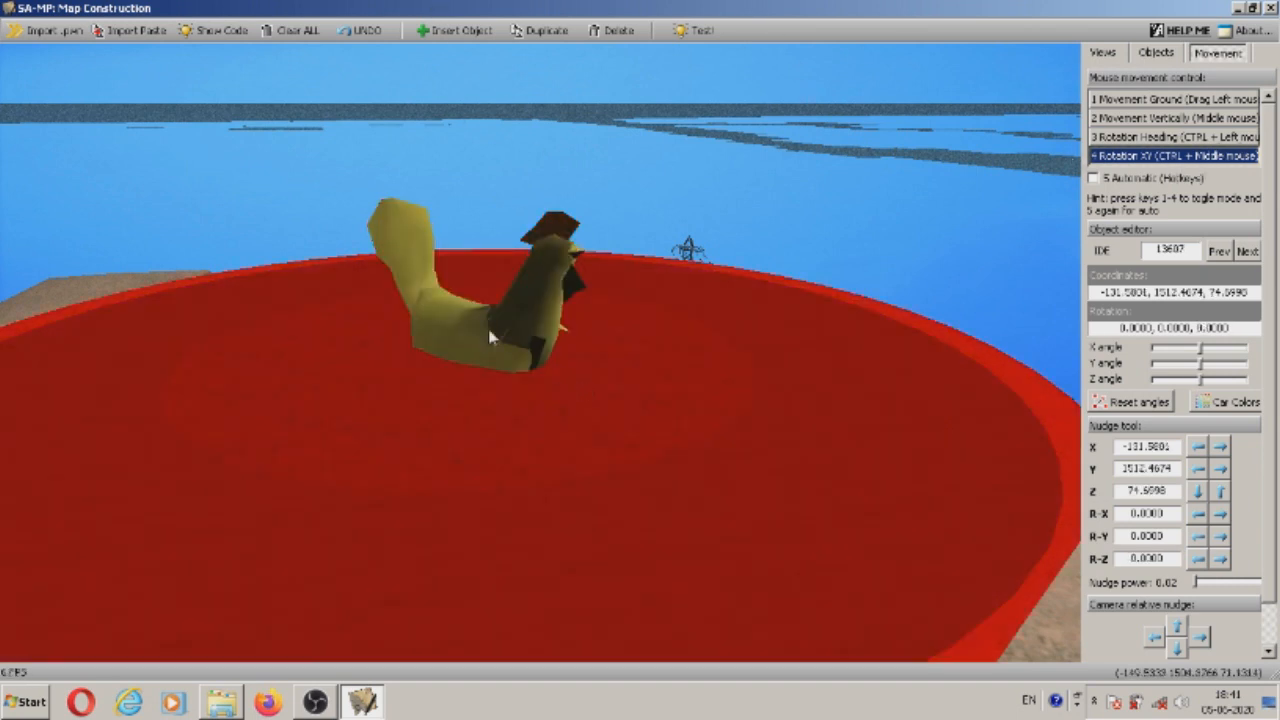
click(490, 338)
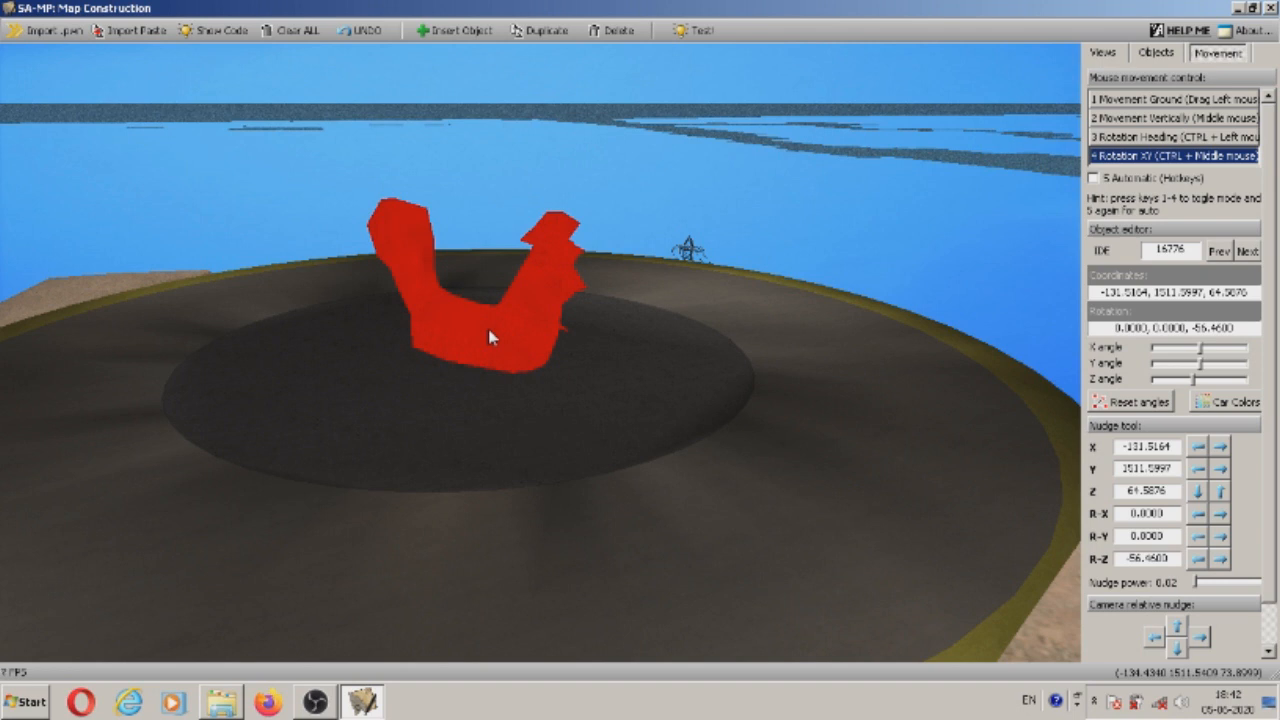
drag(1116, 327, 1279, 292)
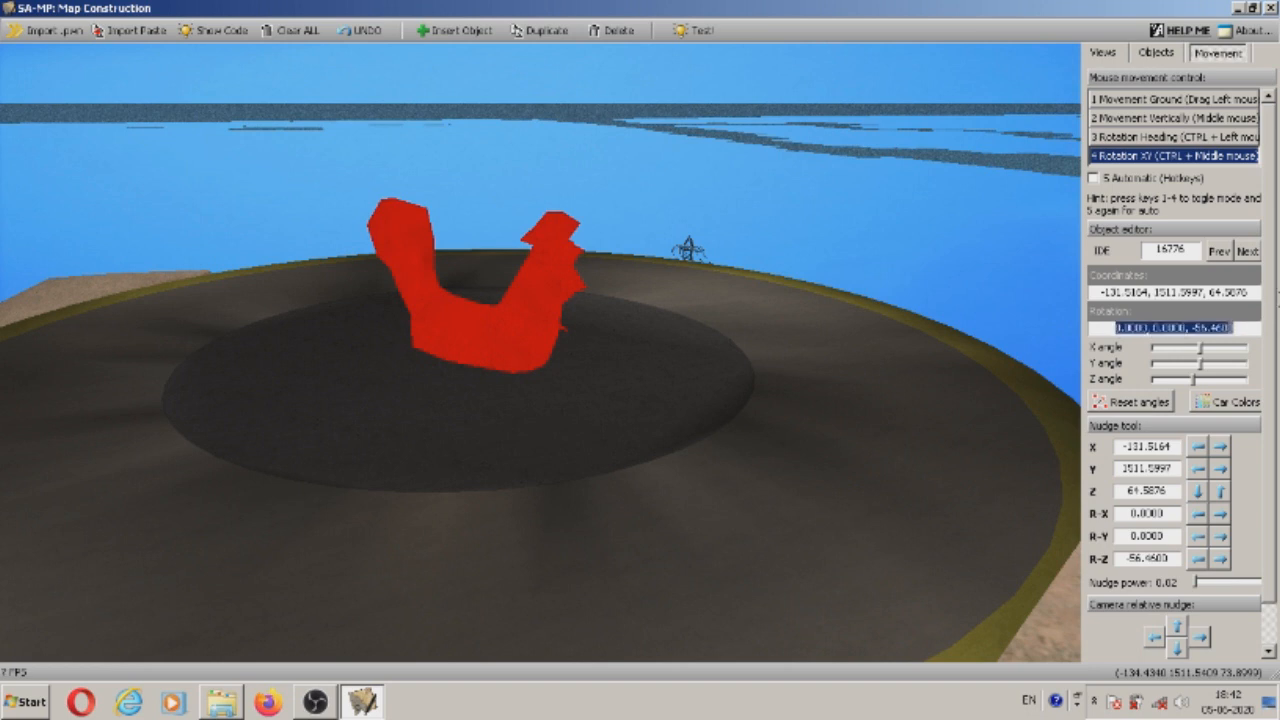
click(605, 368)
click(552, 342)
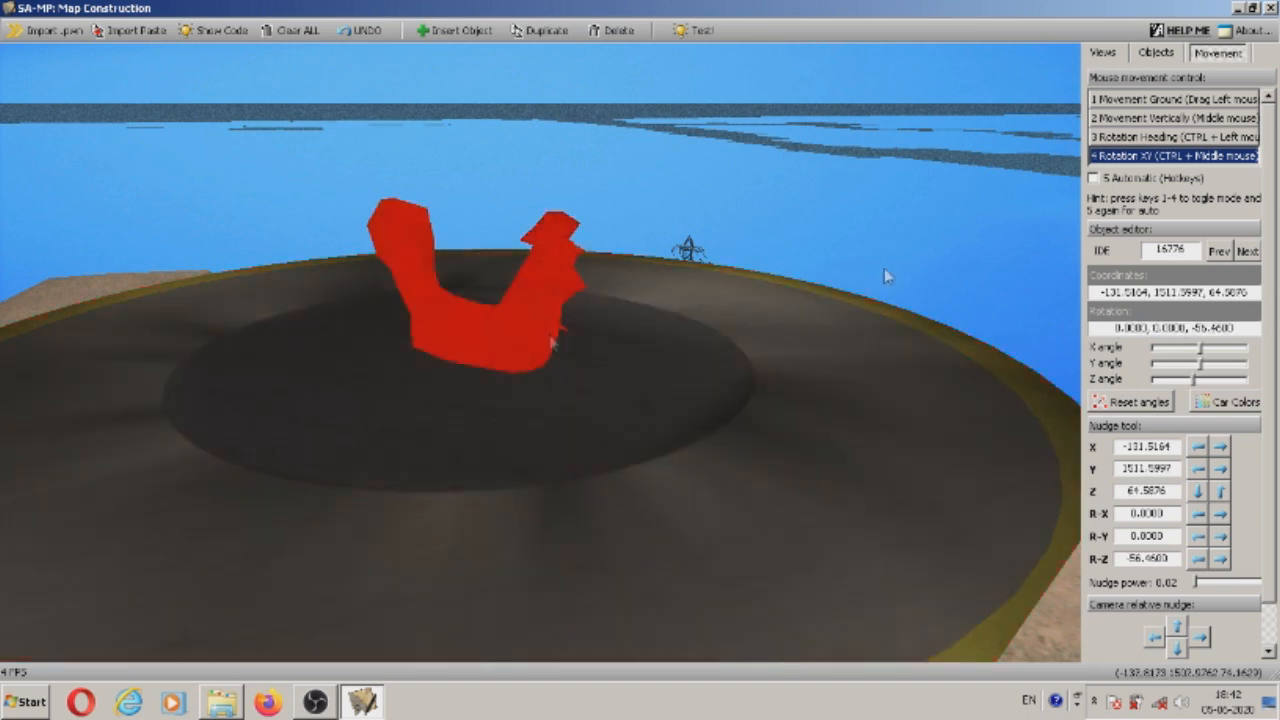
Tilt the rooster statue to about -118.3° around X and -162.2° around Y, leaving the statue selected.
drag(533, 352, 541, 355)
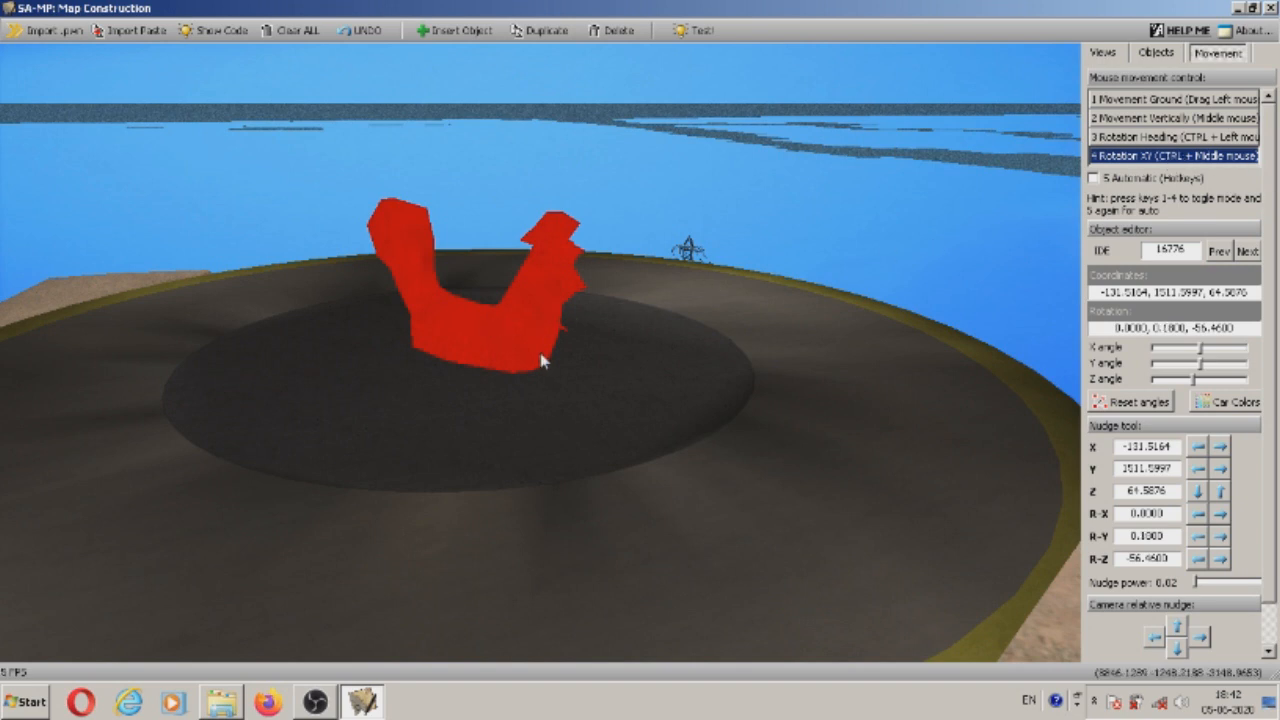
click(612, 469)
drag(384, 243, 550, 367)
click(632, 396)
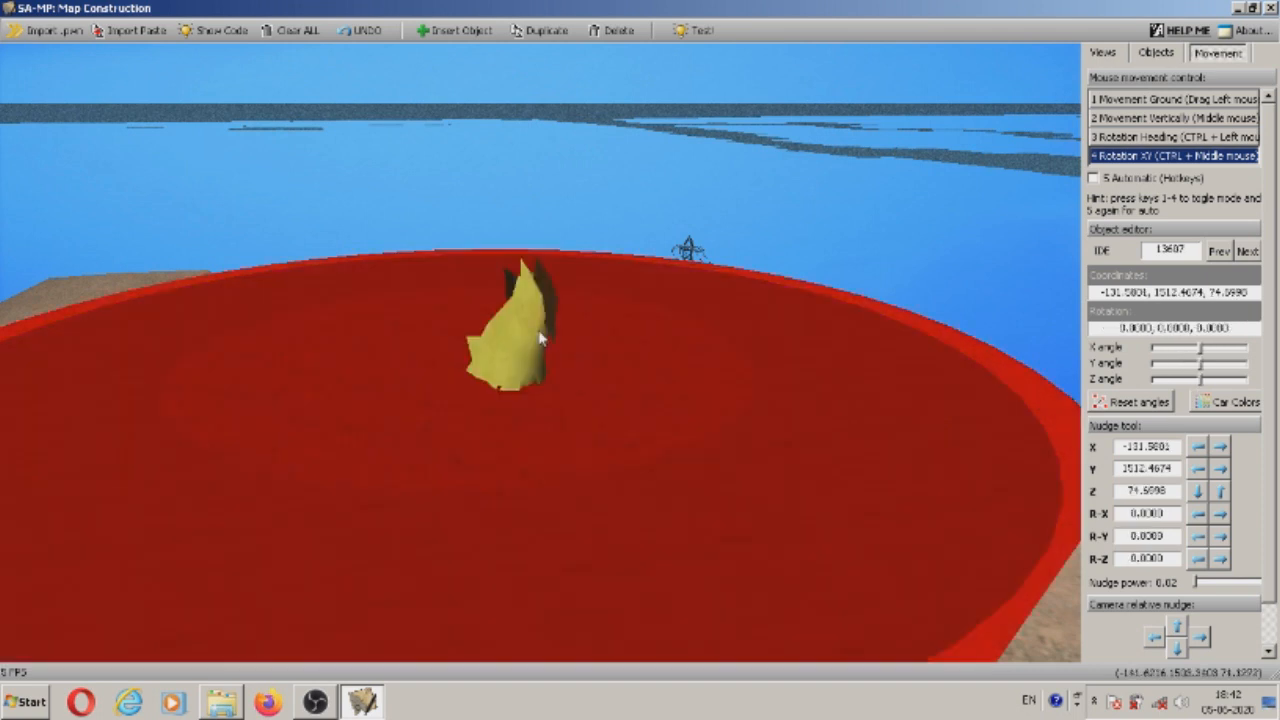
click(540, 340)
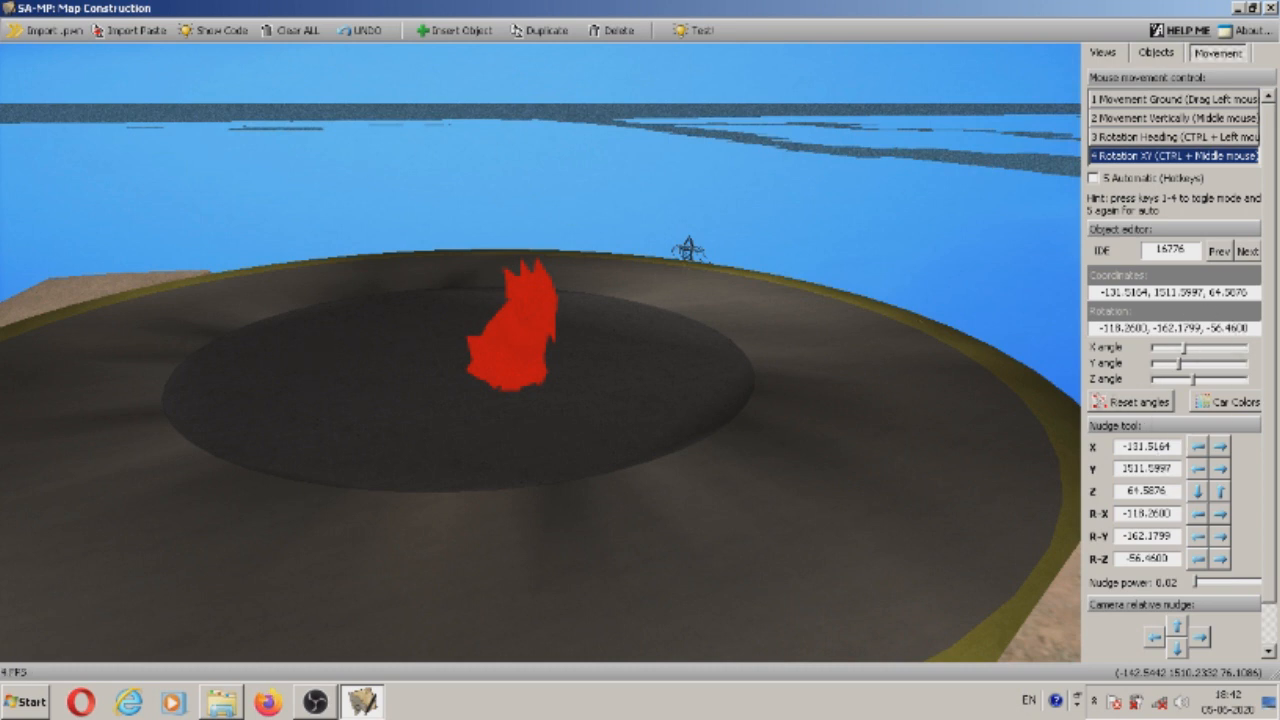
Reset all of the rooster statue's rotation angles, check its orientation with the platform selected, and reselect the statue.
click(1110, 402)
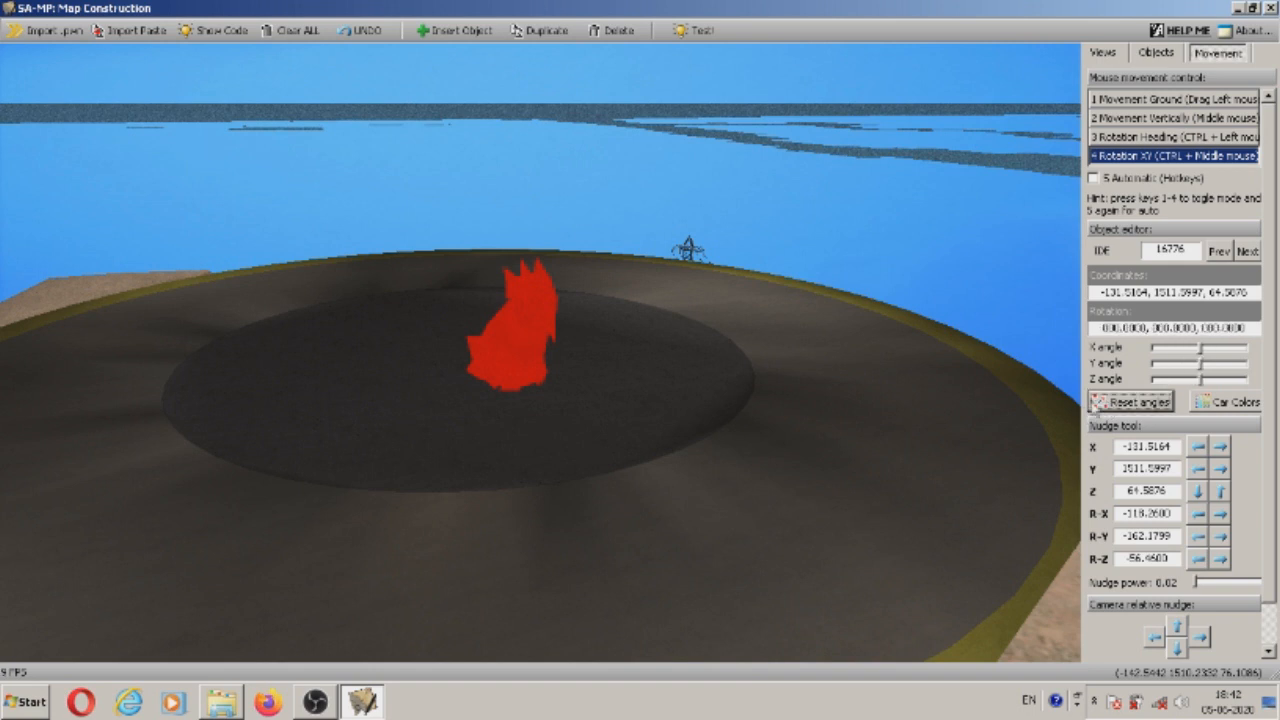
click(720, 363)
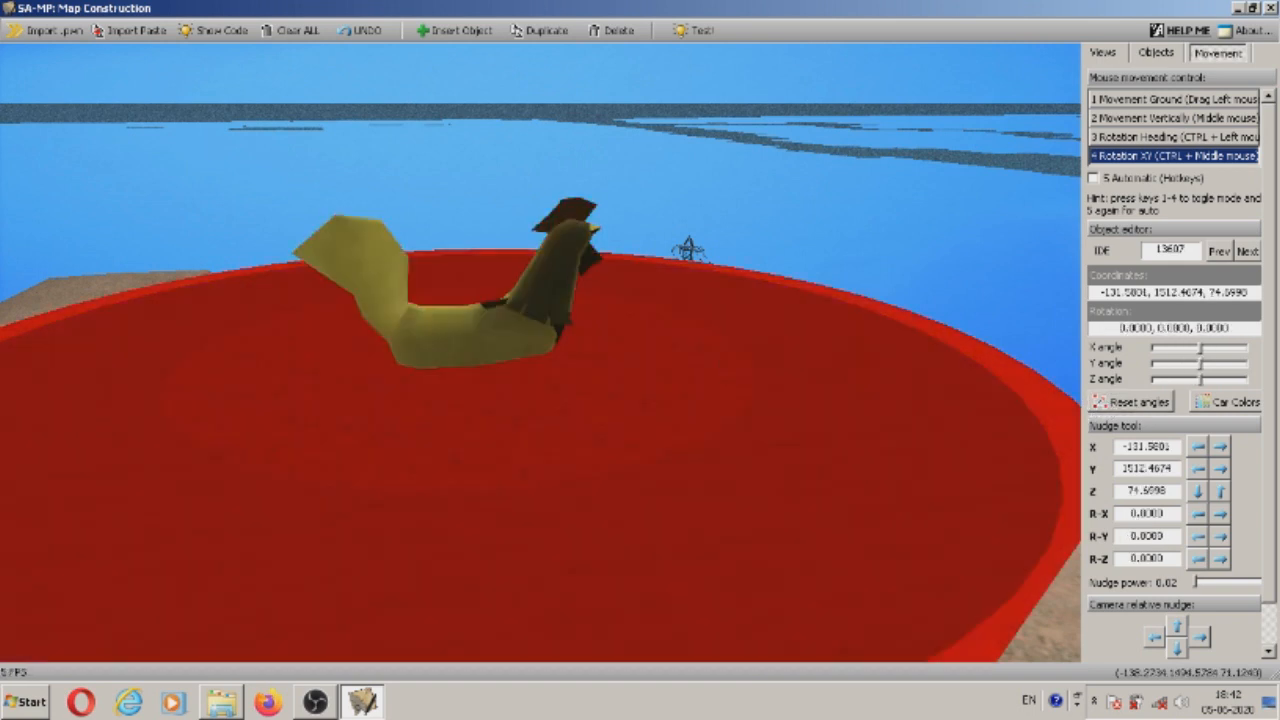
scroll(540, 352, up, 3)
scroll(540, 352, down, 3)
mouse_move(540, 352)
right_down()
mouse_move(470, 390)
mouse_move(490, 420)
mouse_move(535, 350)
right_up()
scroll(686, 316, up, 3)
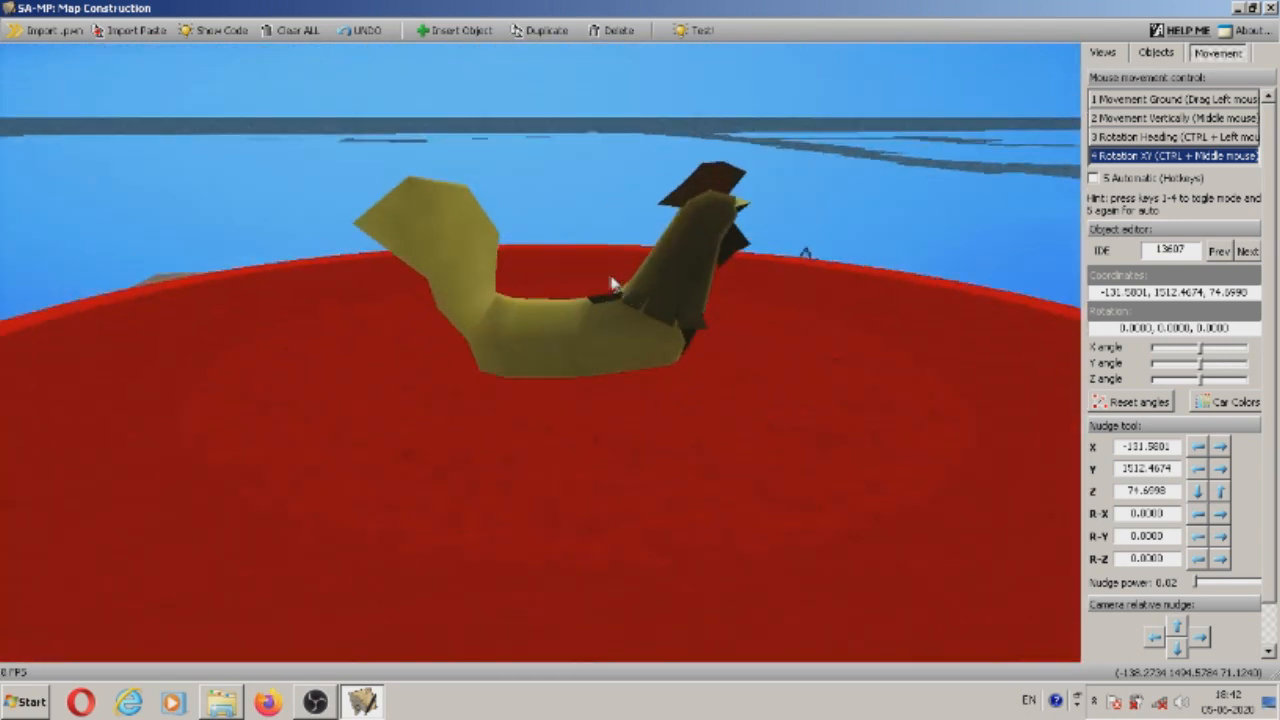
click(602, 296)
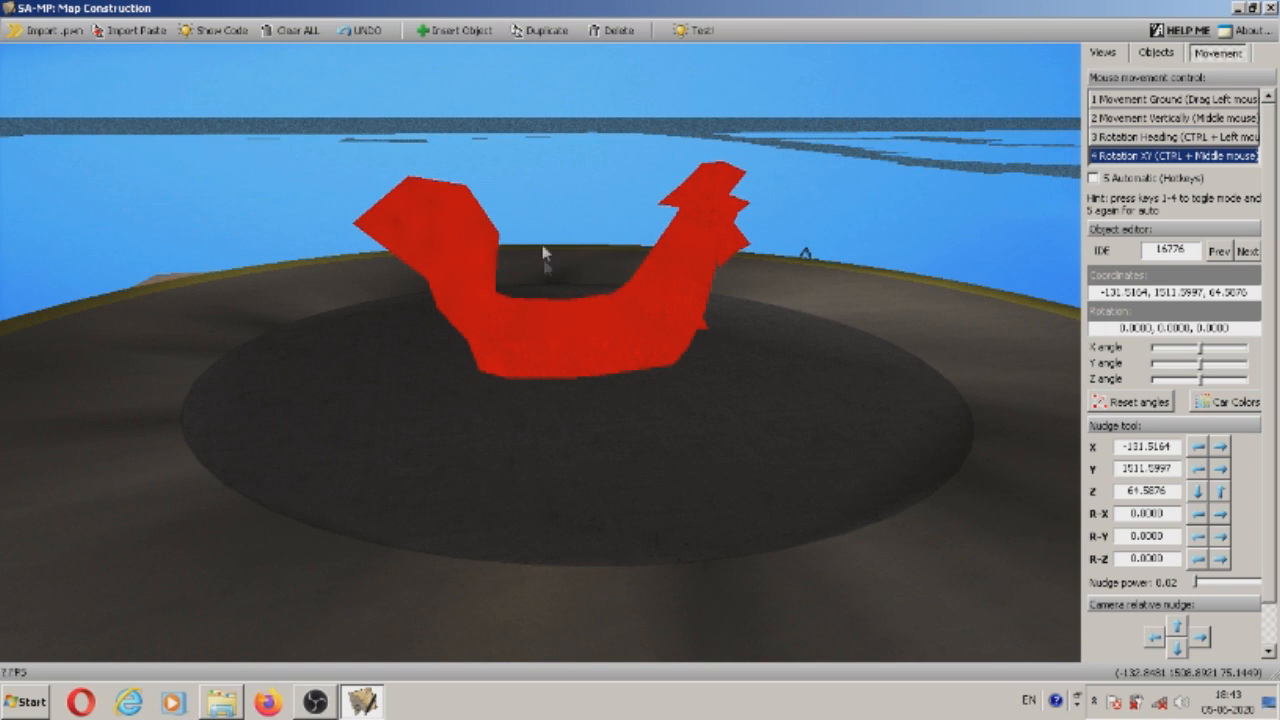
Select the cliff terrain beside the platform.
right_drag(547, 270, 332, 205)
key(s)
key(w)
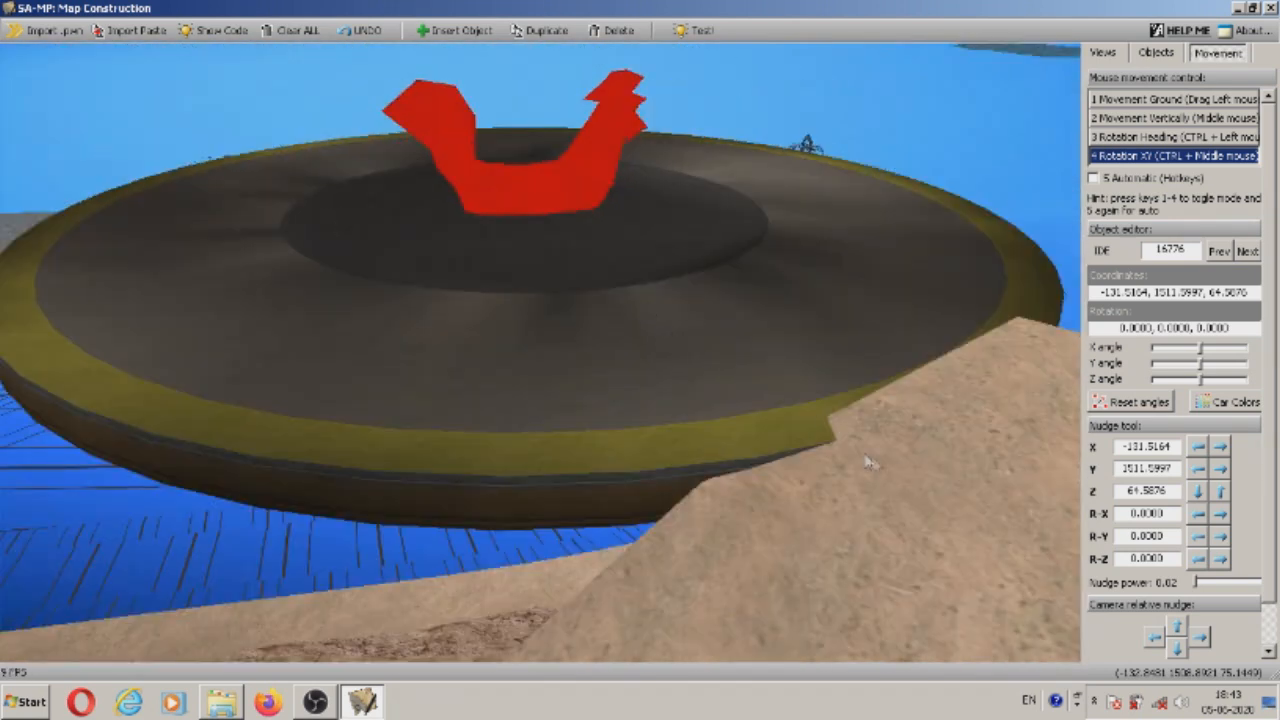
click(896, 470)
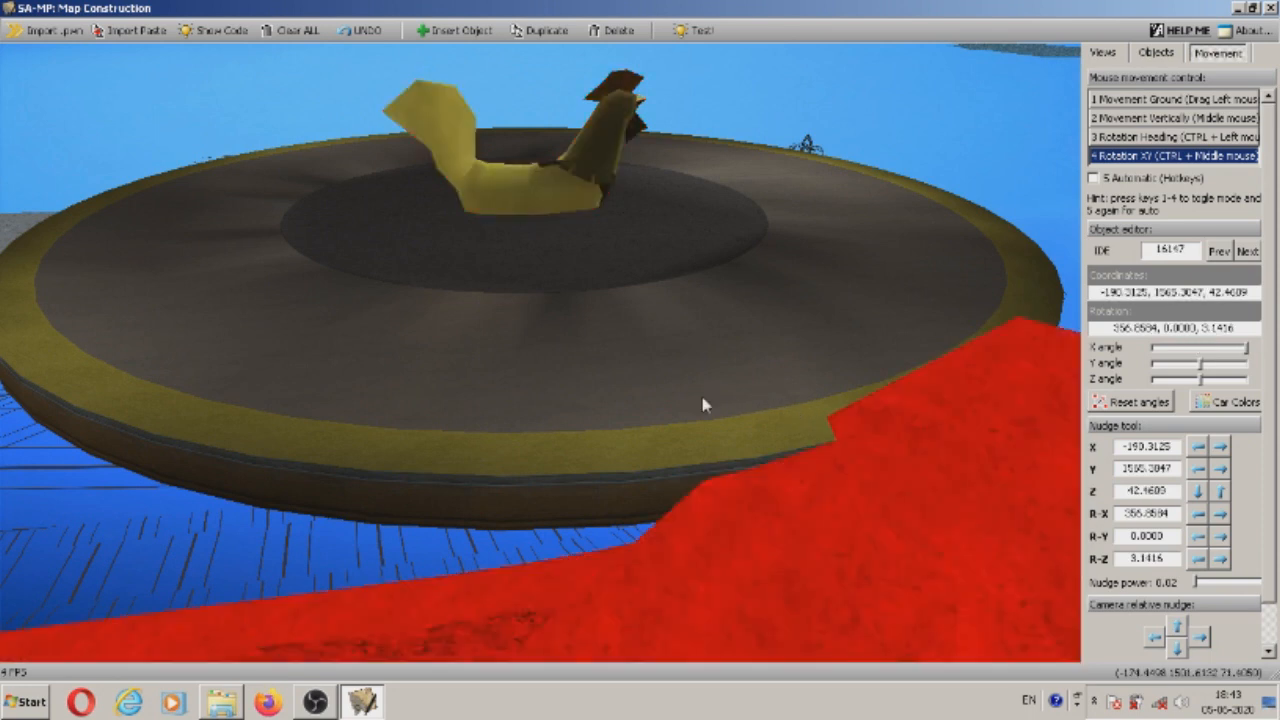
Open the prompt for inserting an object by IDE number, dismiss it, and show the object collection.
click(452, 30)
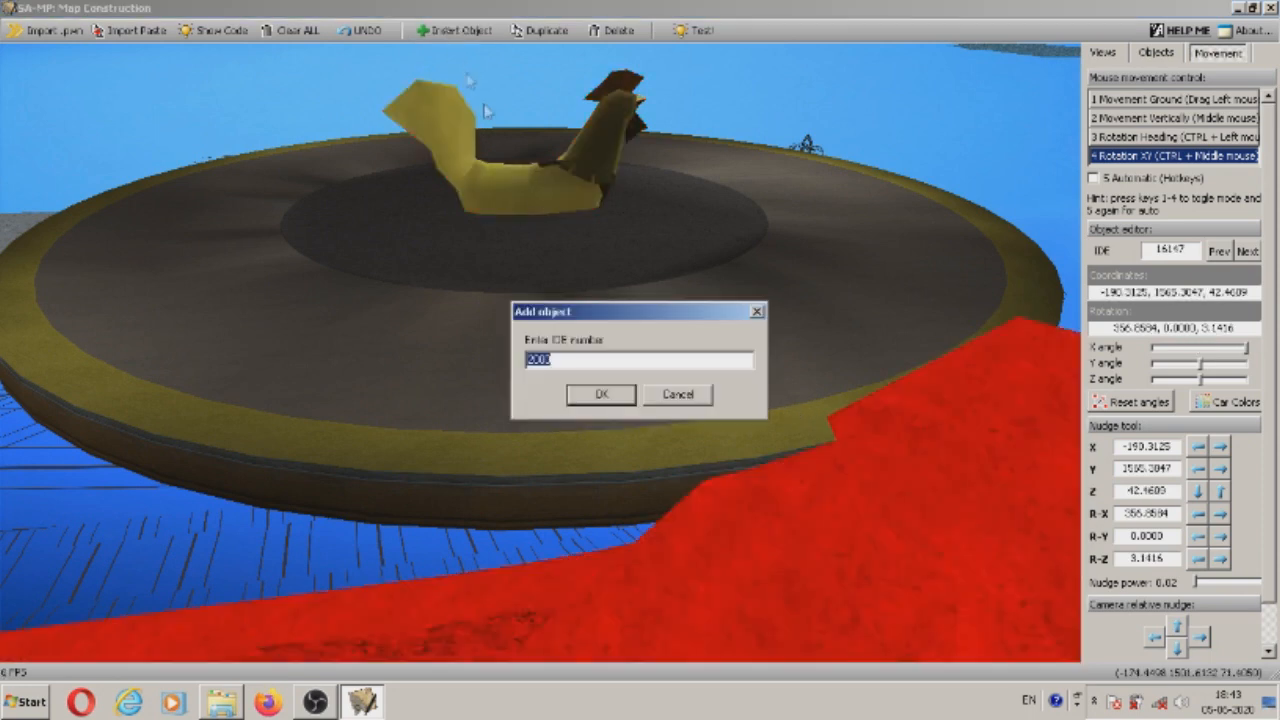
click(704, 402)
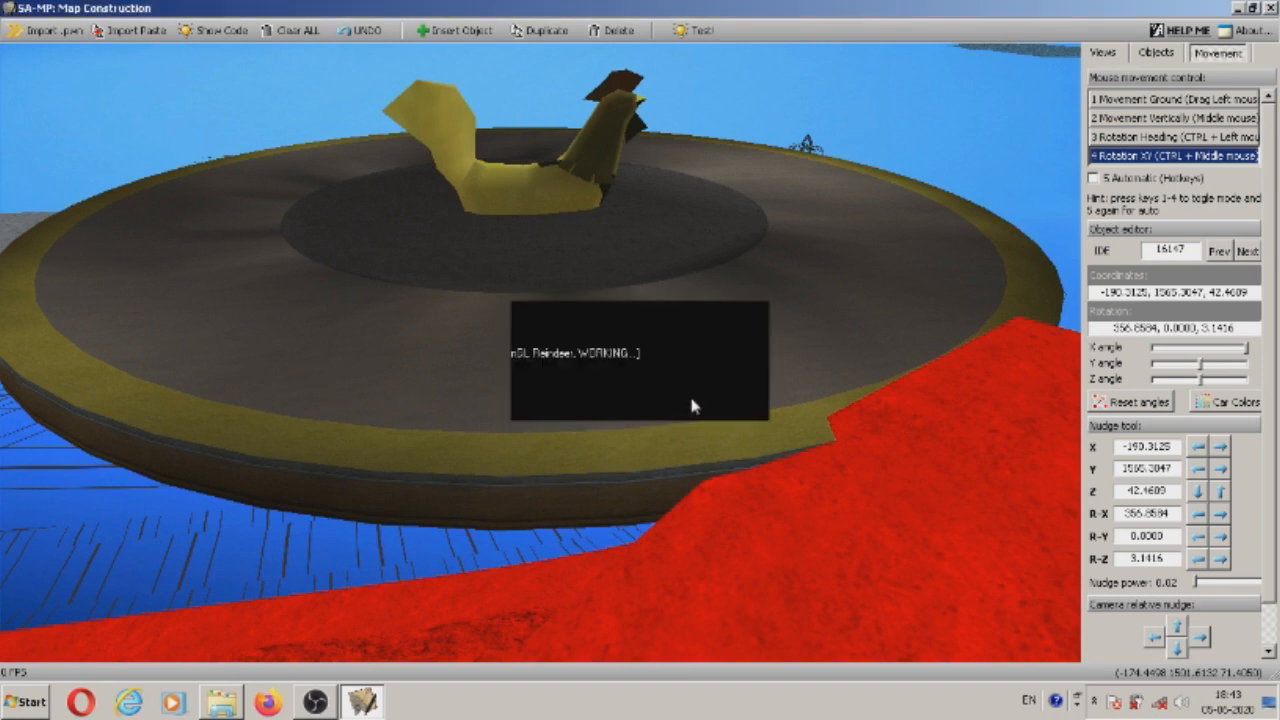
click(1162, 56)
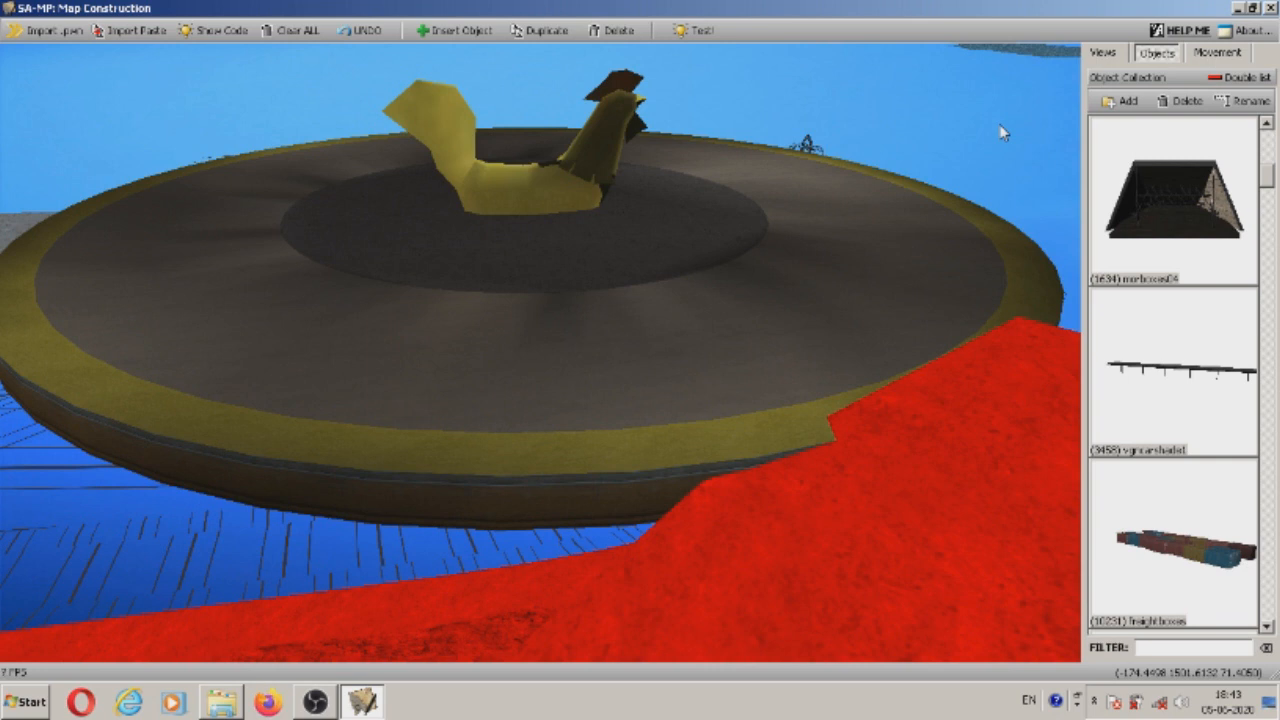
Return to the movement controls and move the rooster statue along the ground to about X -135.0, Y 1515.3.
click(1217, 55)
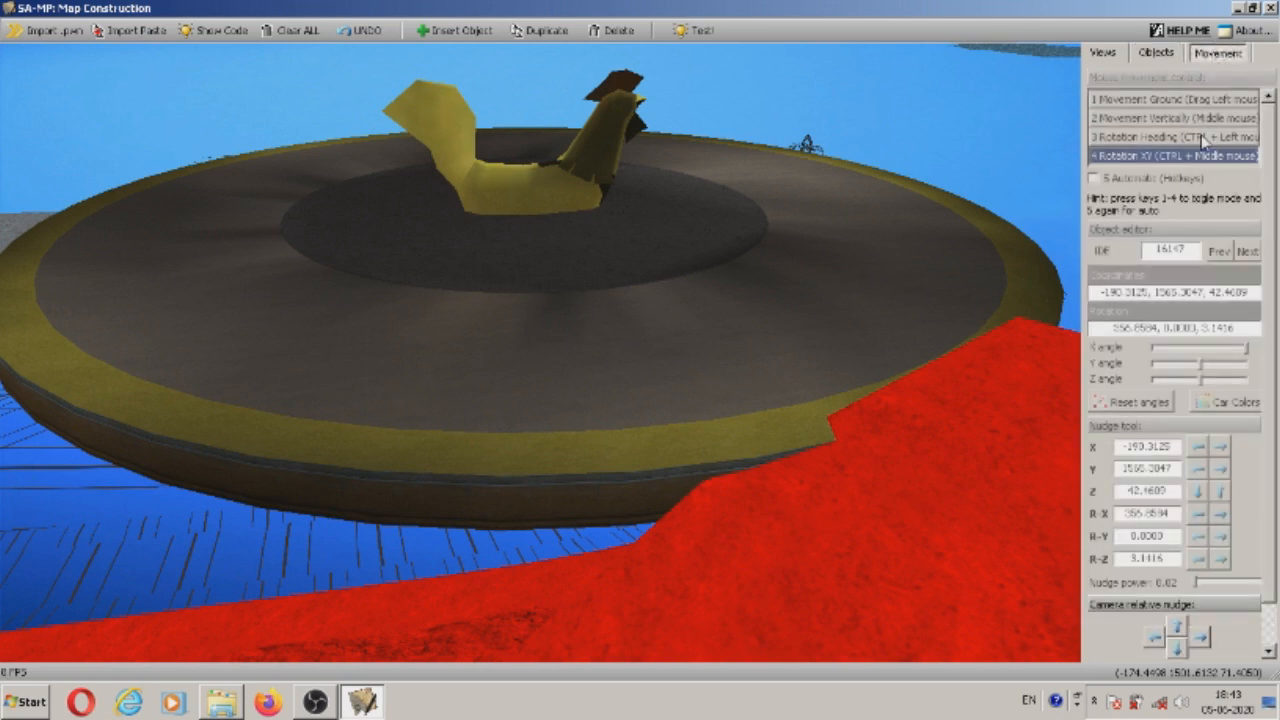
click(1175, 101)
drag(552, 185, 512, 195)
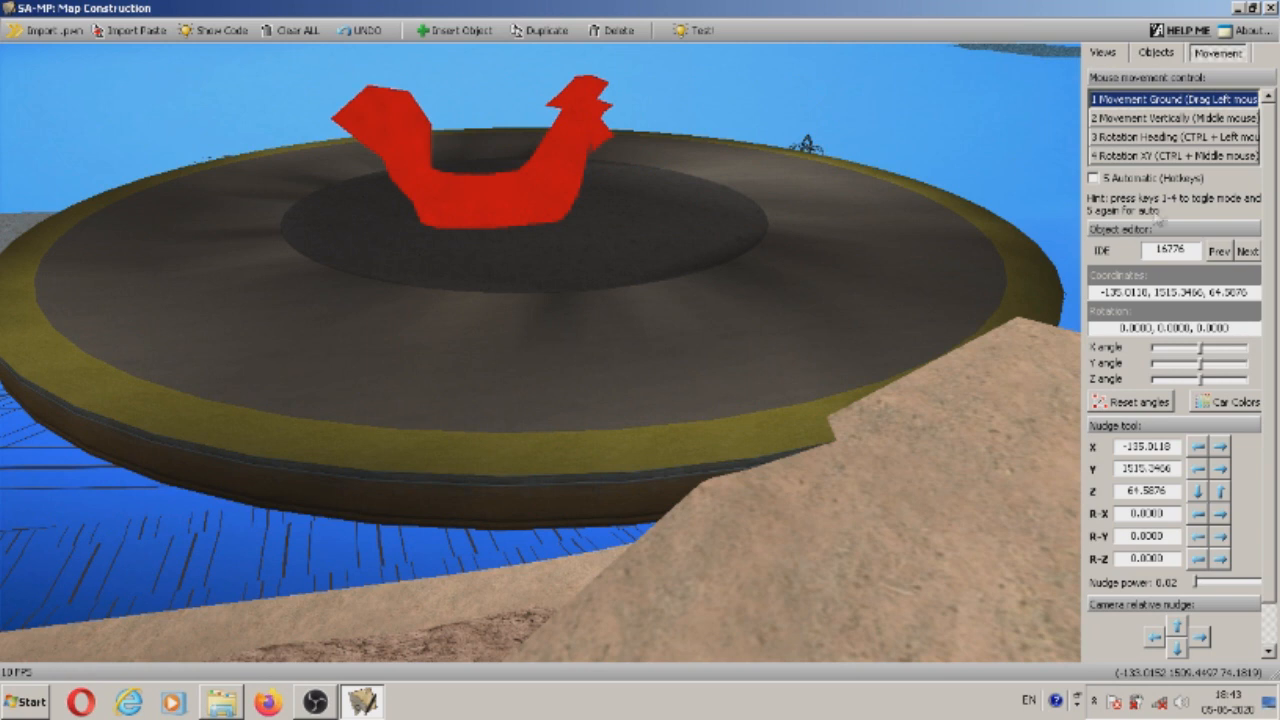
Raise the rooster statue high above the platform to about Z 101.9, and lower it back to about Z 61.9.
click(1167, 118)
middle_drag(536, 140, 536, 30)
middle_drag(580, 419, 580, 275)
right_drag(683, 87, 671, 57)
middle_drag(581, 75, 583, 8)
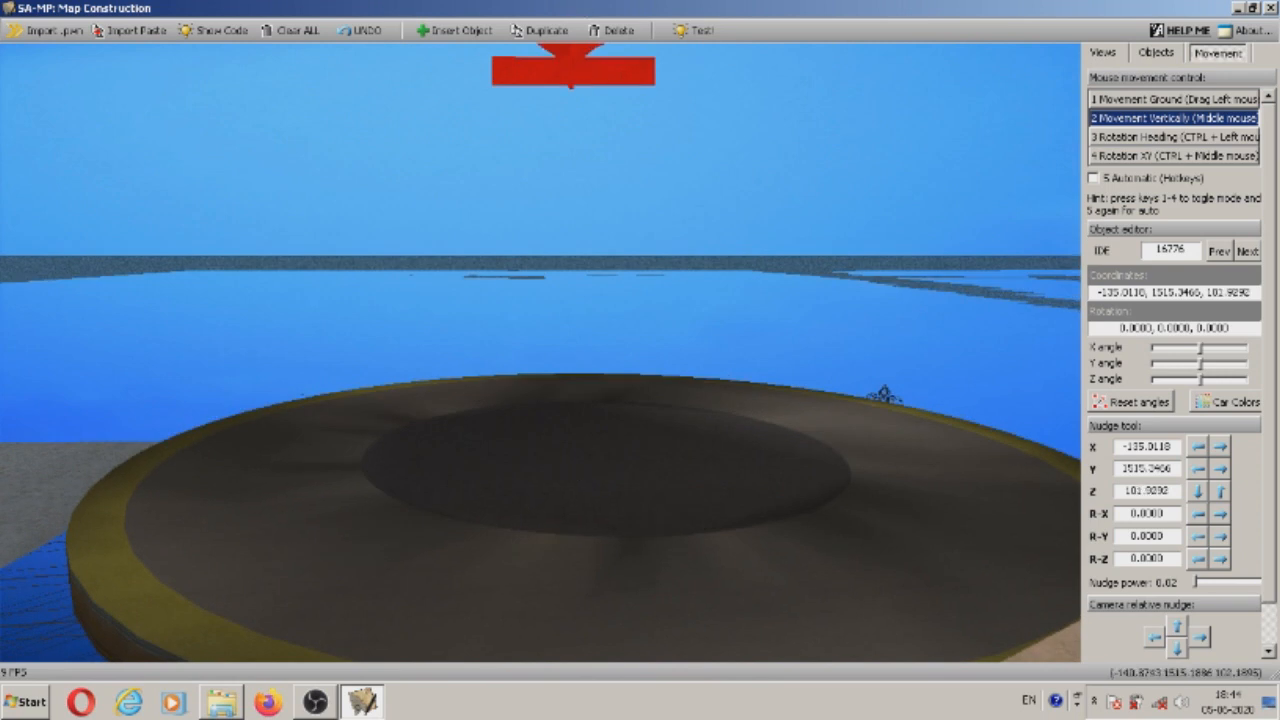
drag(885, 395, 885, 460)
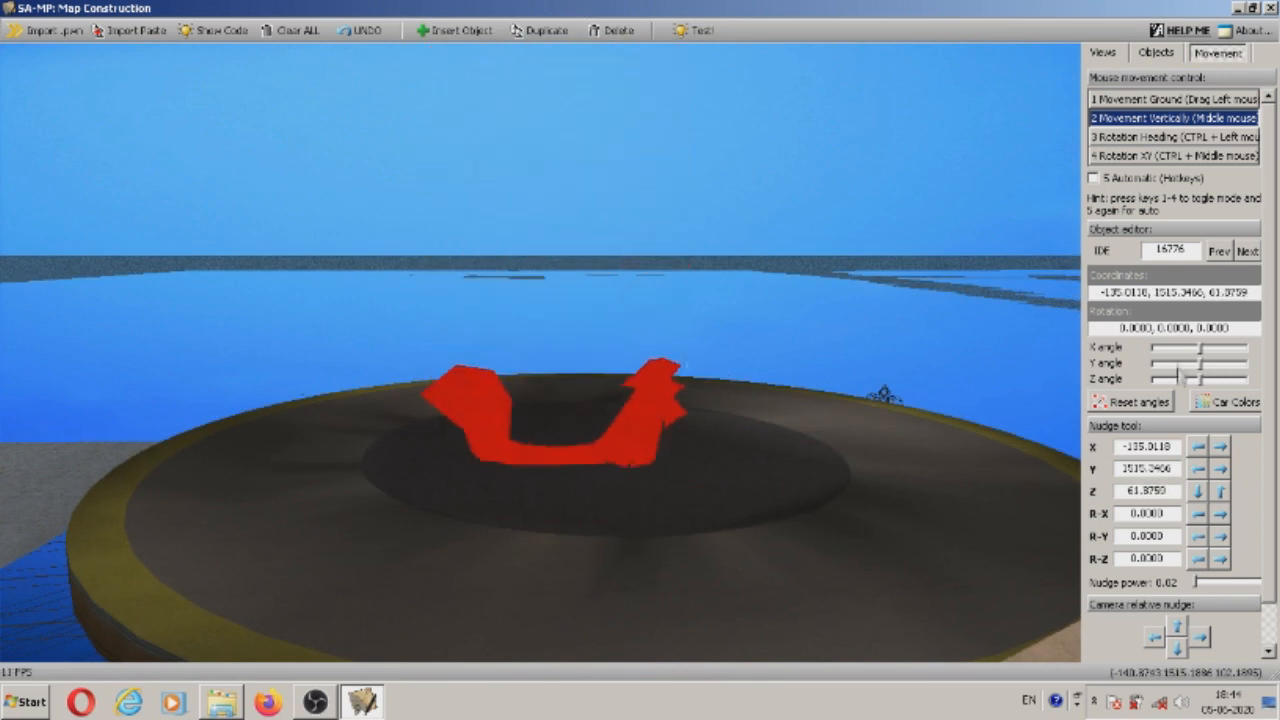
Rotate the rooster statue's heading to about -136.2°.
click(1148, 137)
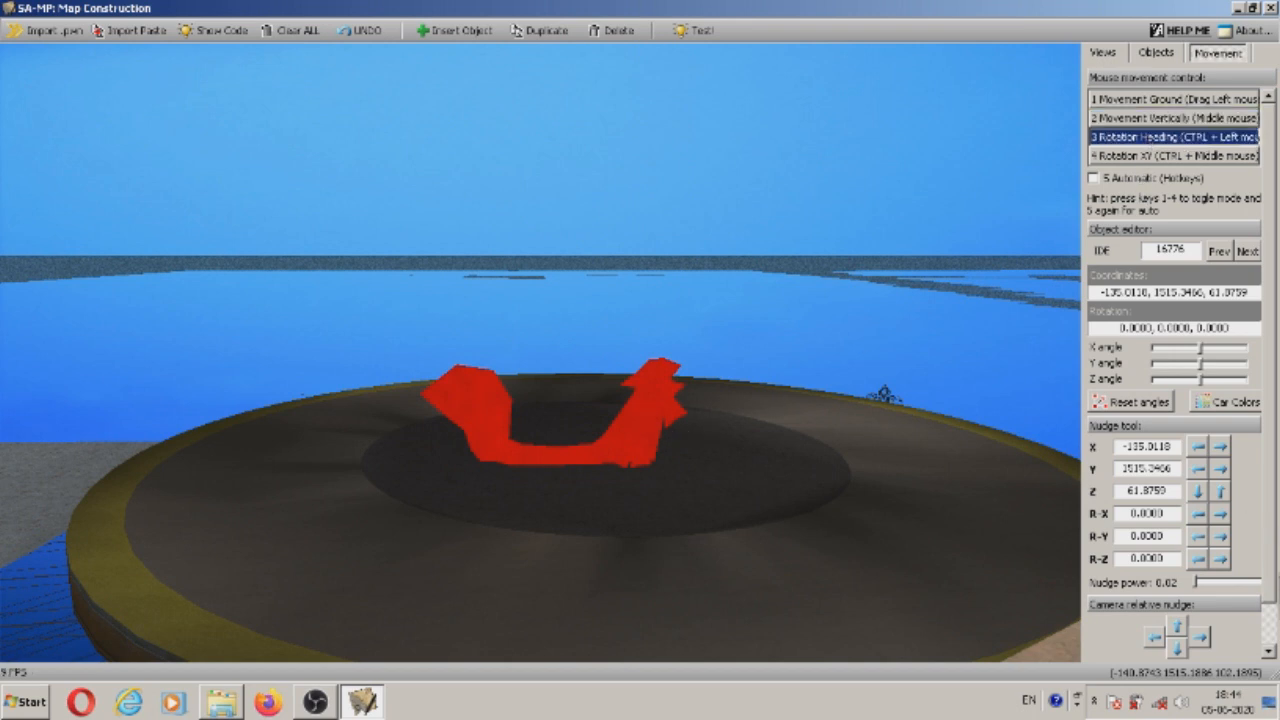
ctrl+drag(747, 407, 705, 407)
drag(886, 229, 770, 229)
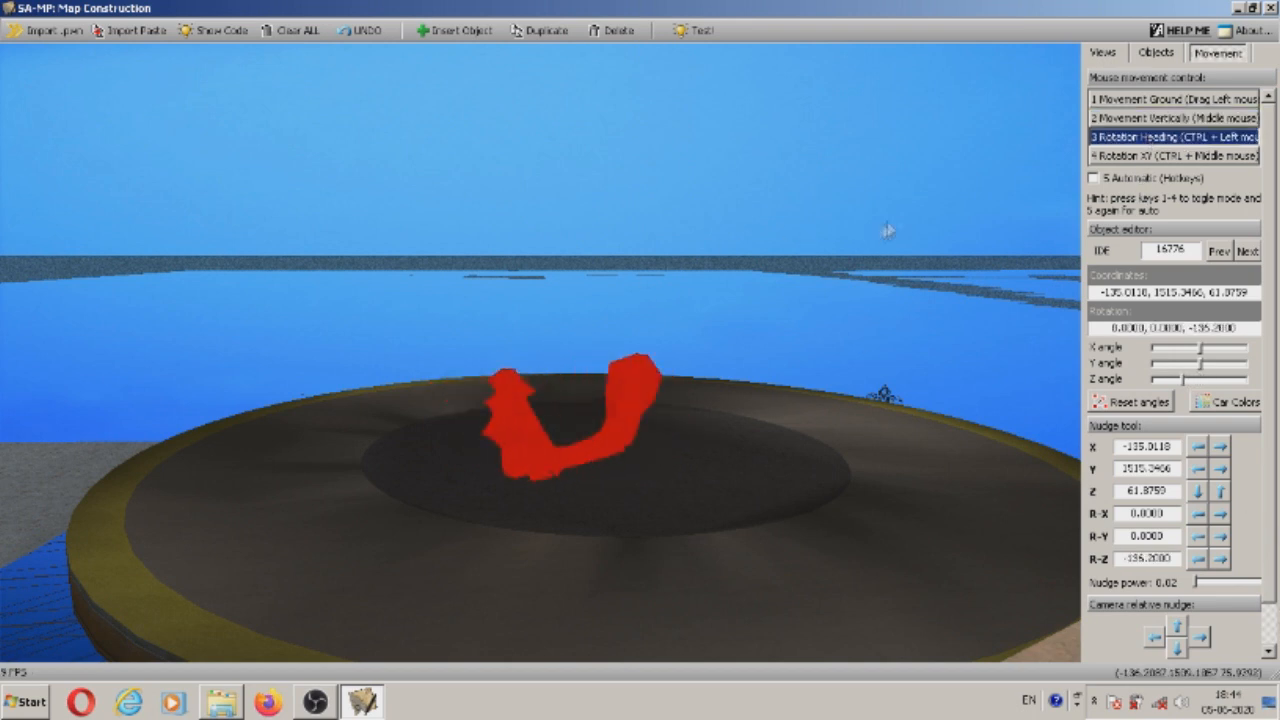
Tilt the rooster statue with XY rotation to about -73.7° around X and 12.5° around Y.
click(1150, 156)
ctrl+middle_drag(506, 370, 560, 372)
drag(884, 394, 884, 394)
ctrl+middle_drag(884, 394, 884, 394)
ctrl+middle_drag(539, 347, 539, 347)
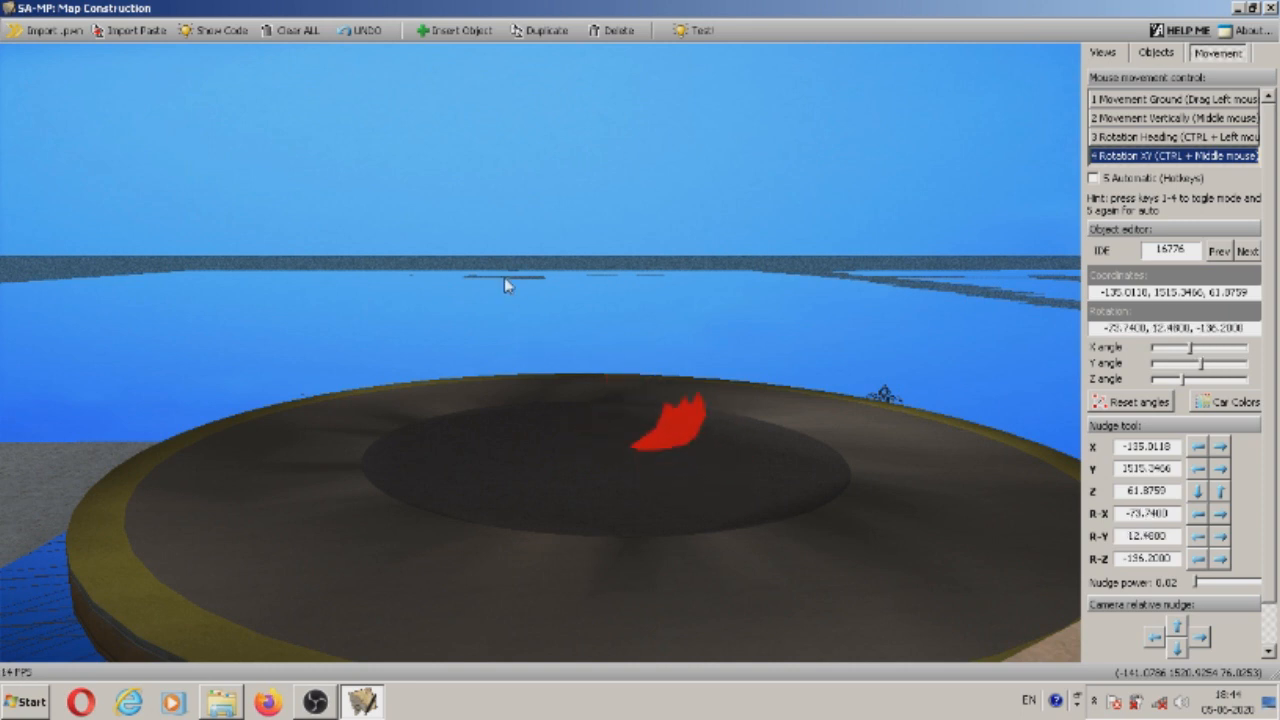